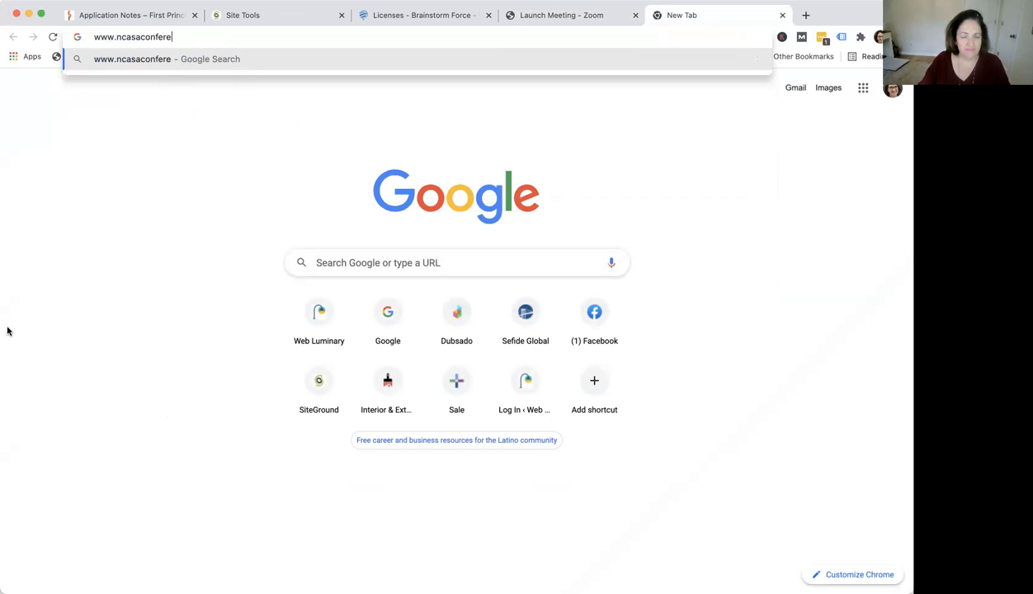
Open ncasaconference.com and scroll through the keynote speaker section of the home page
text(ce.com)
key(Return)
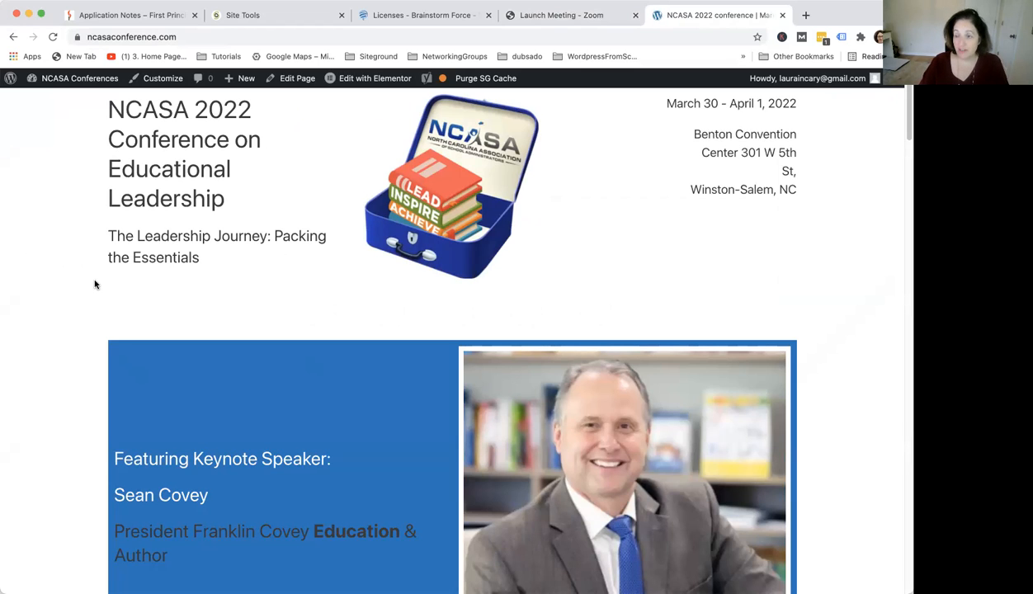
scroll(92, 289, down, 5)
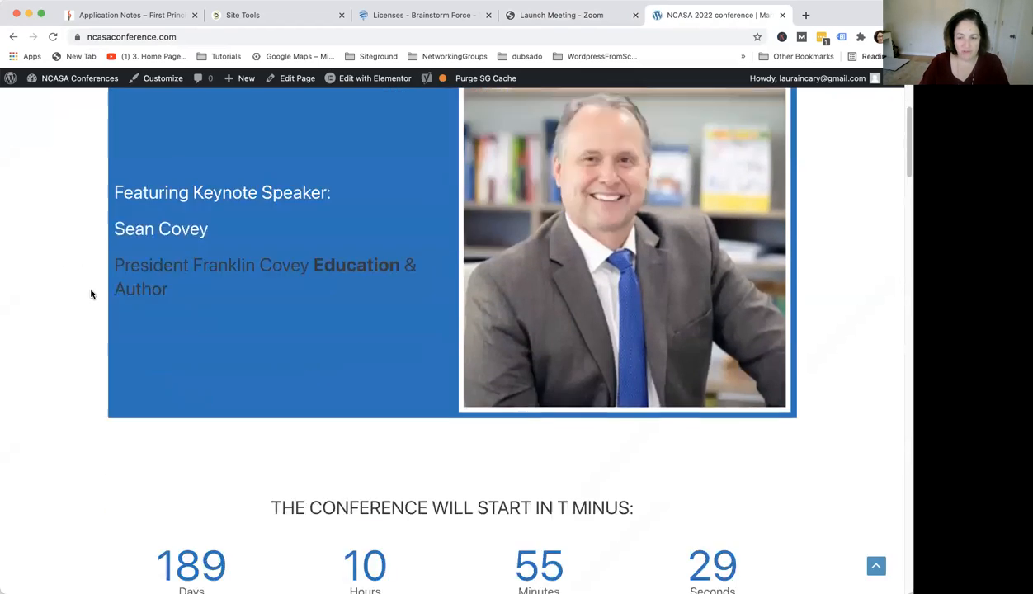
scroll(91, 293, down, 4)
scroll(637, 371, up, 8)
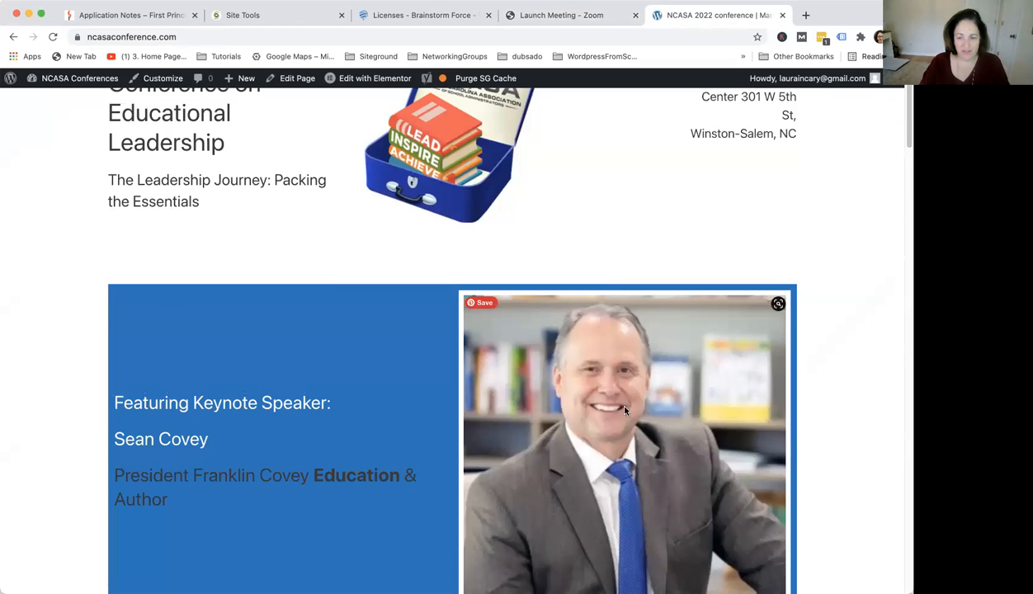
scroll(627, 382, down, 5)
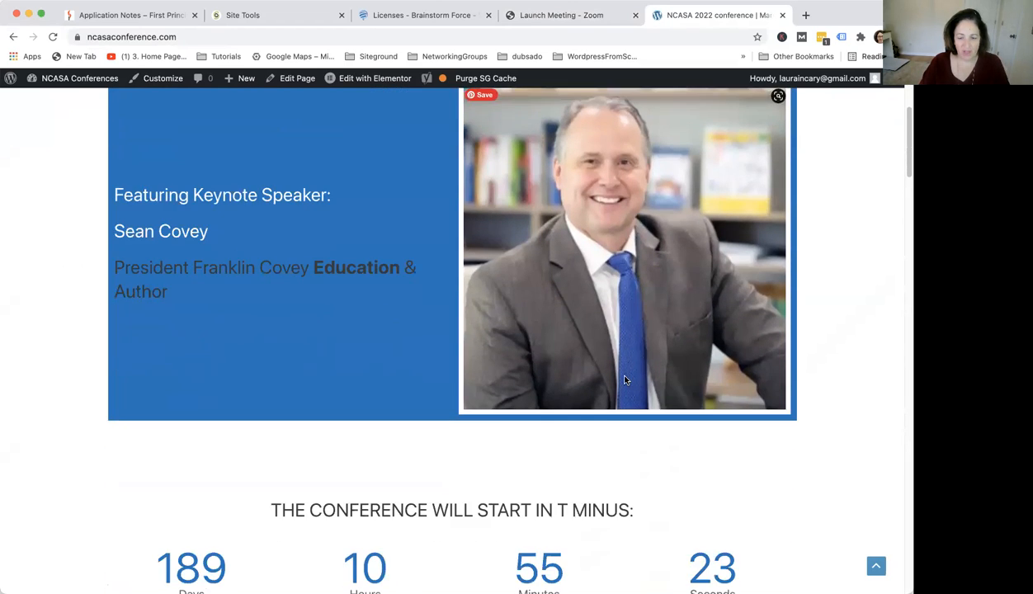
scroll(625, 381, down, 12)
scroll(624, 381, down, 6)
scroll(625, 381, up, 15)
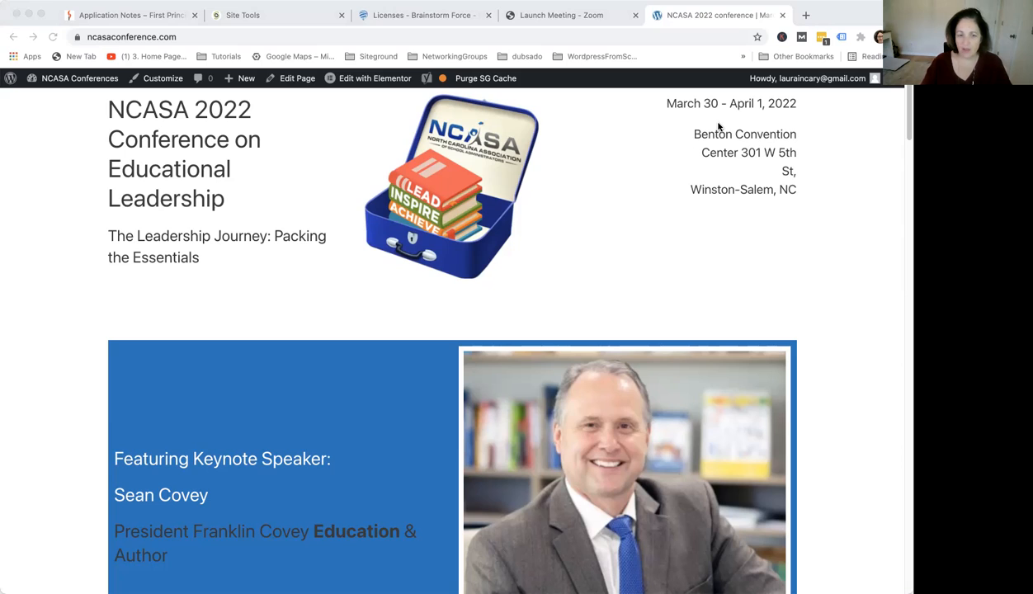
Open canva.com in a new tab and start editing the Sean Covey headshot photo as a design
click(806, 15)
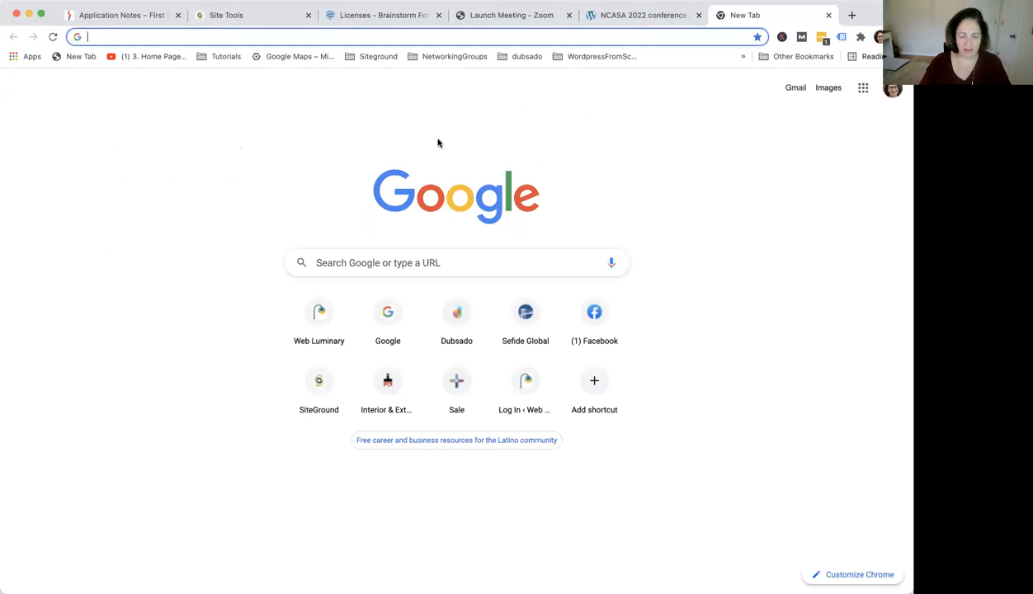
text(www.canva.com)
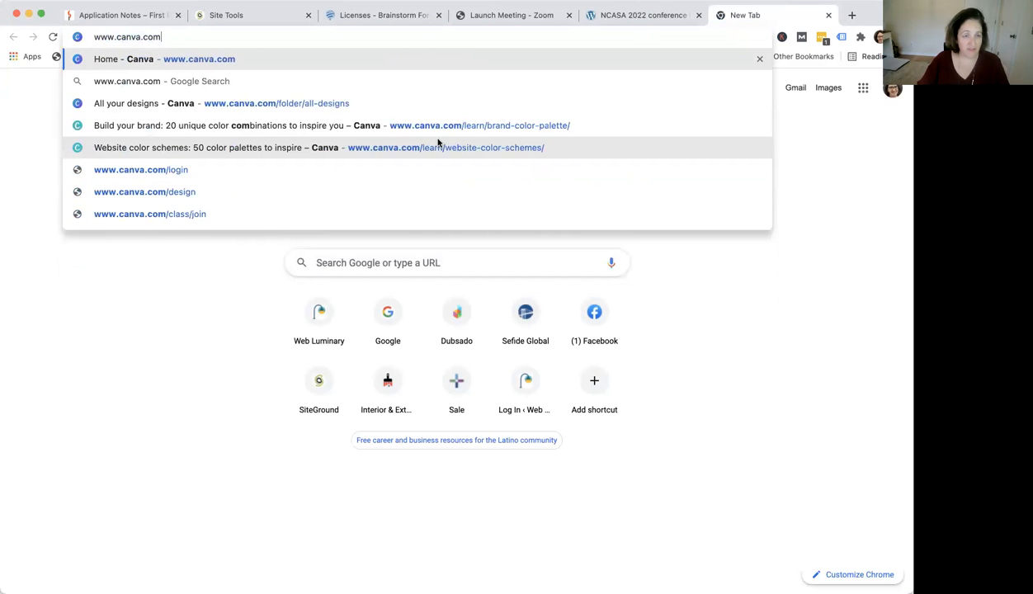
key(Return)
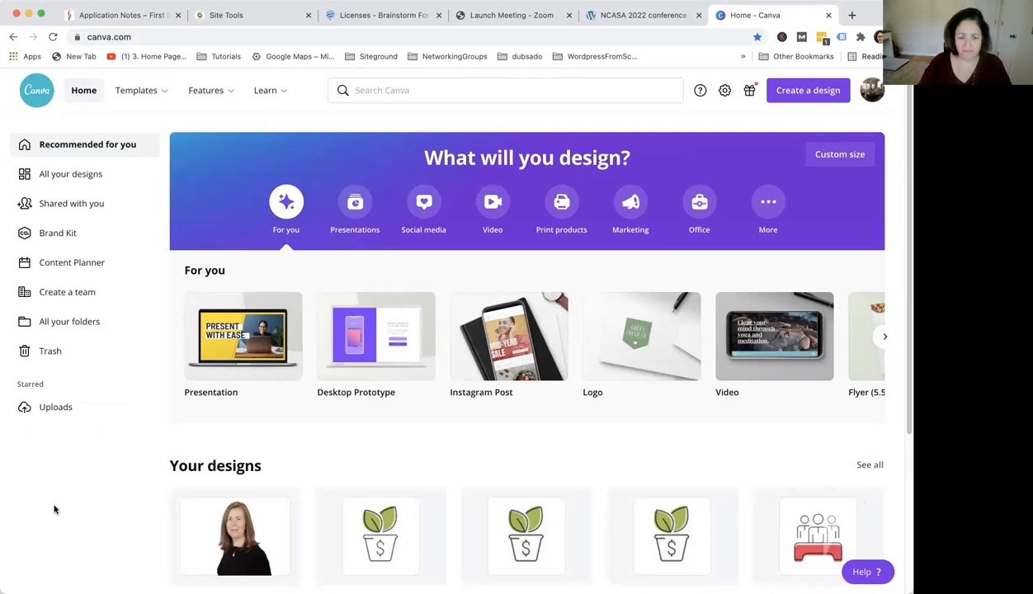
click(803, 94)
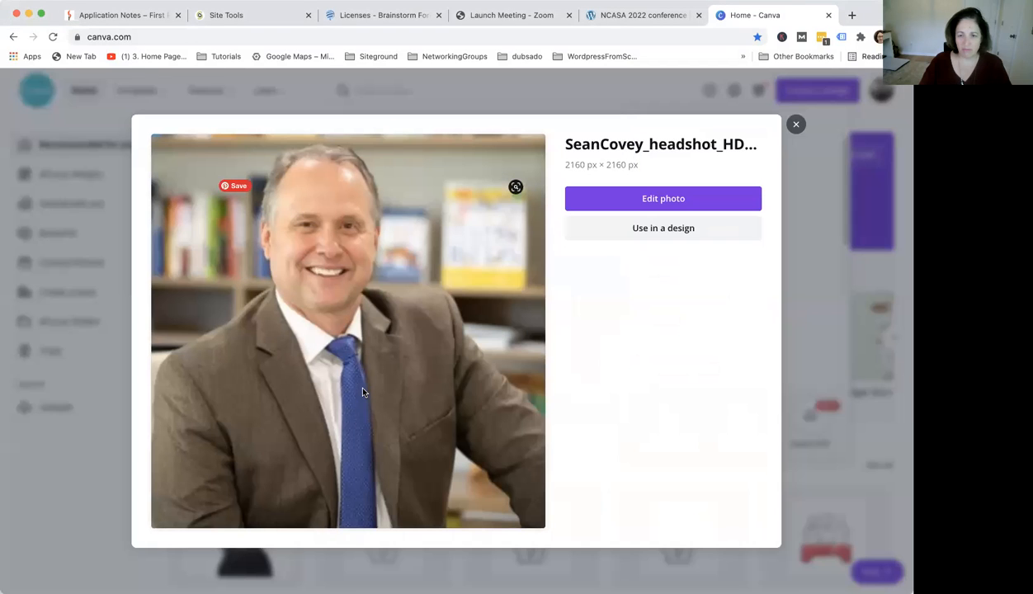
click(693, 198)
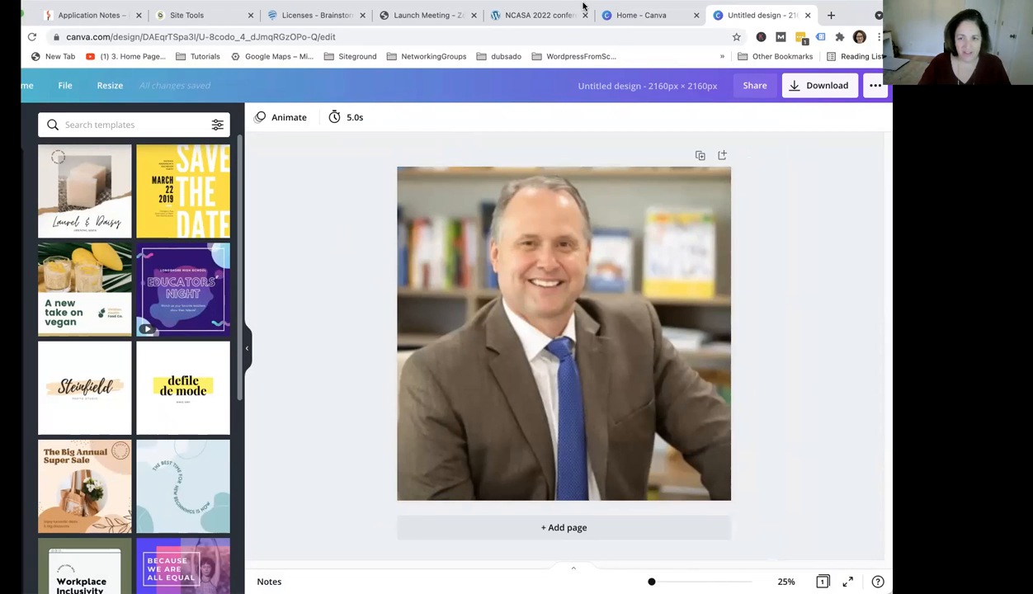
Rename the design as Sean-Covey
click(604, 92)
text(Sean-Conv)
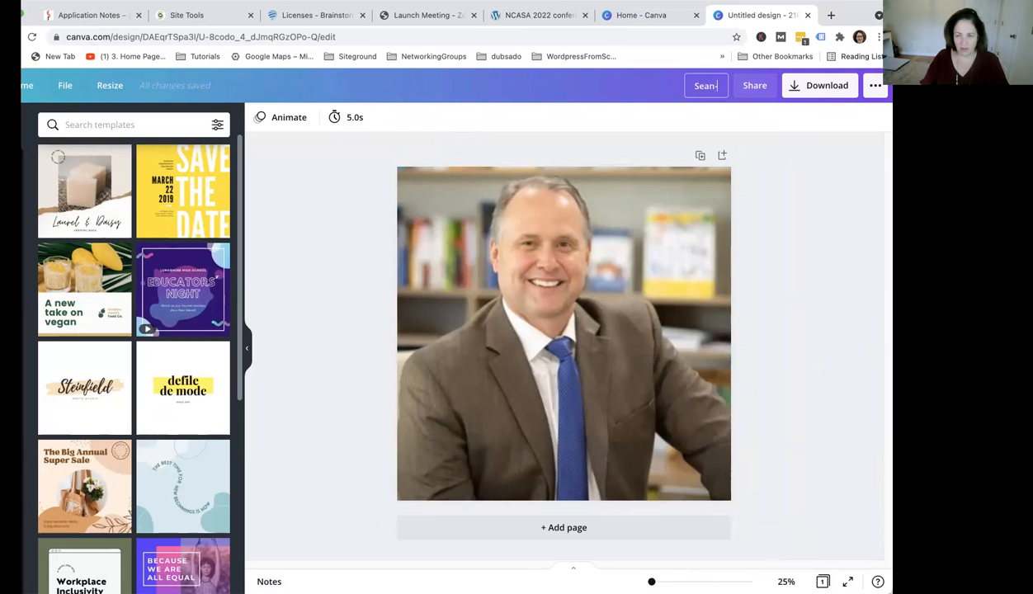
key(BackSpace)
key(BackSpace)
text(vey)
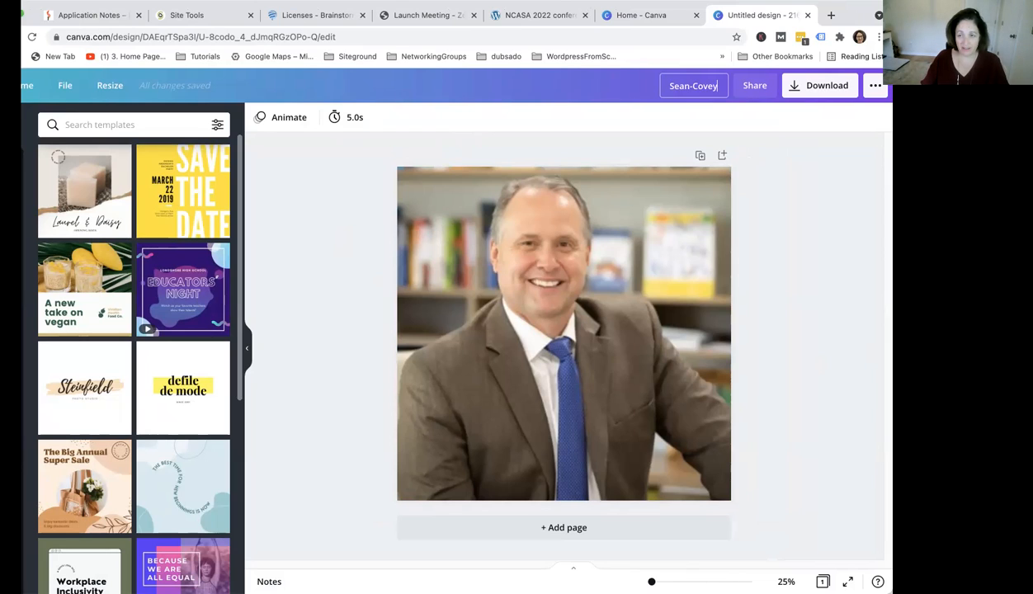
click(821, 144)
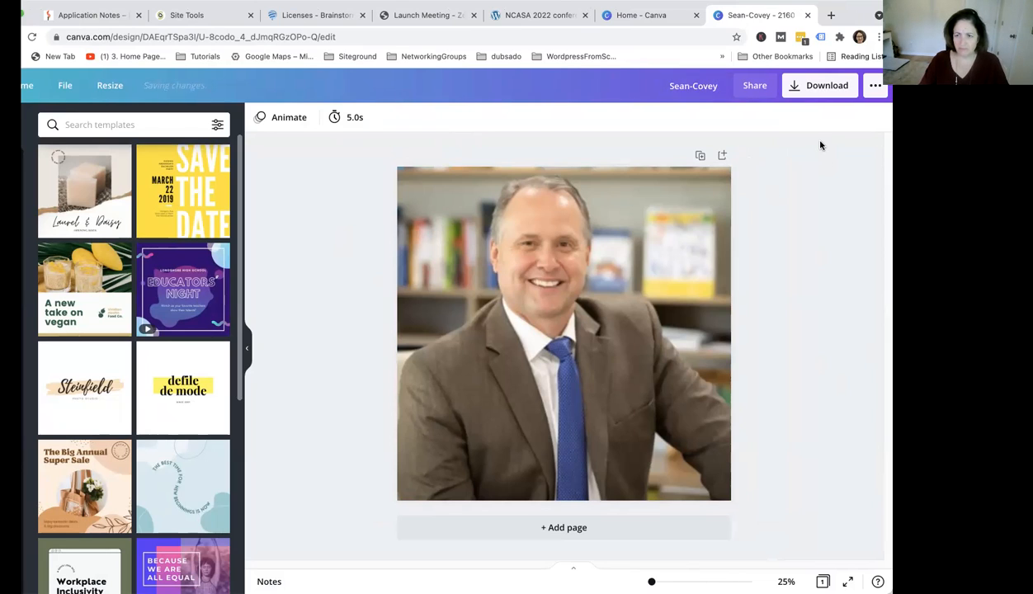
Download the design as a JPG file at size 0.5
click(819, 89)
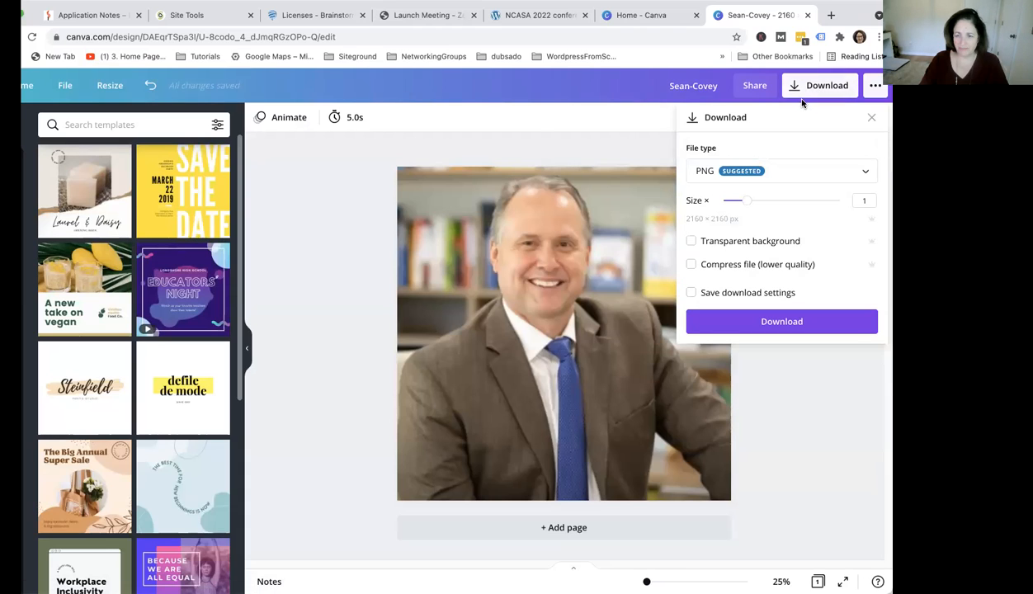
click(830, 171)
click(808, 210)
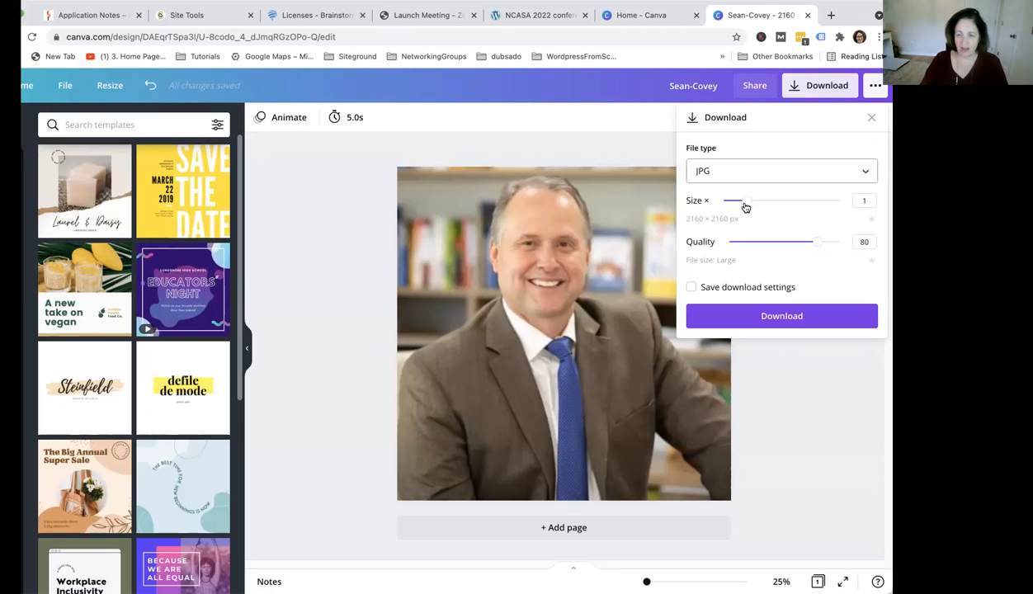
drag(746, 206, 728, 206)
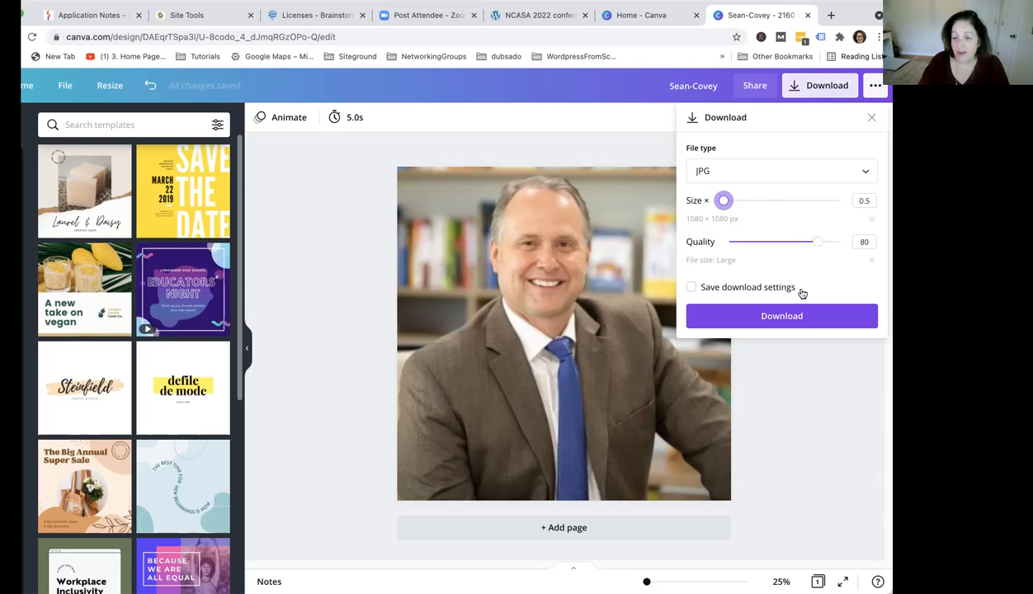
click(796, 321)
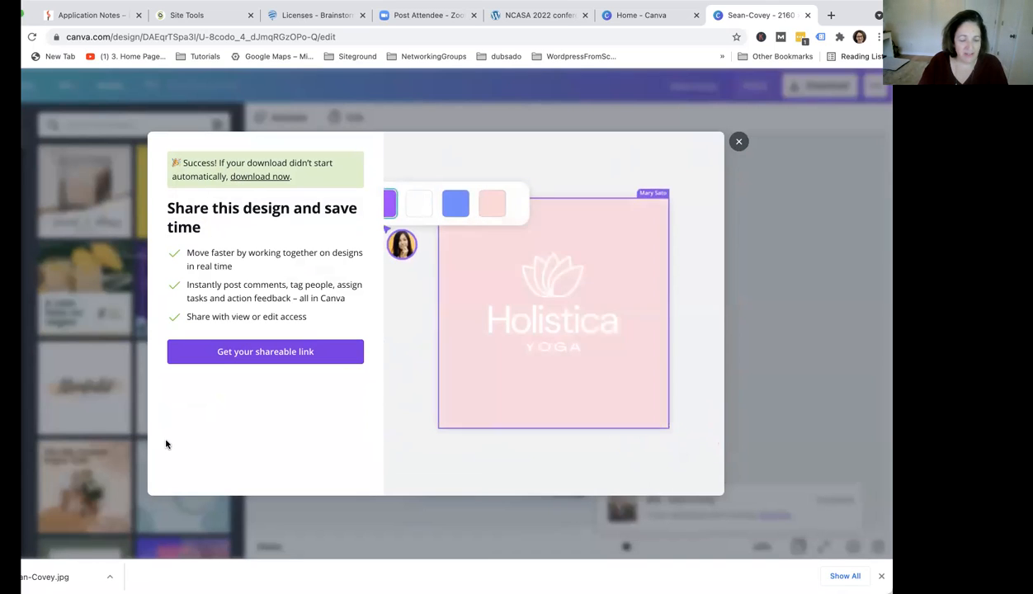
Open the NCASA home page in Elementor and select the keynote speaker's image for editing
click(57, 577)
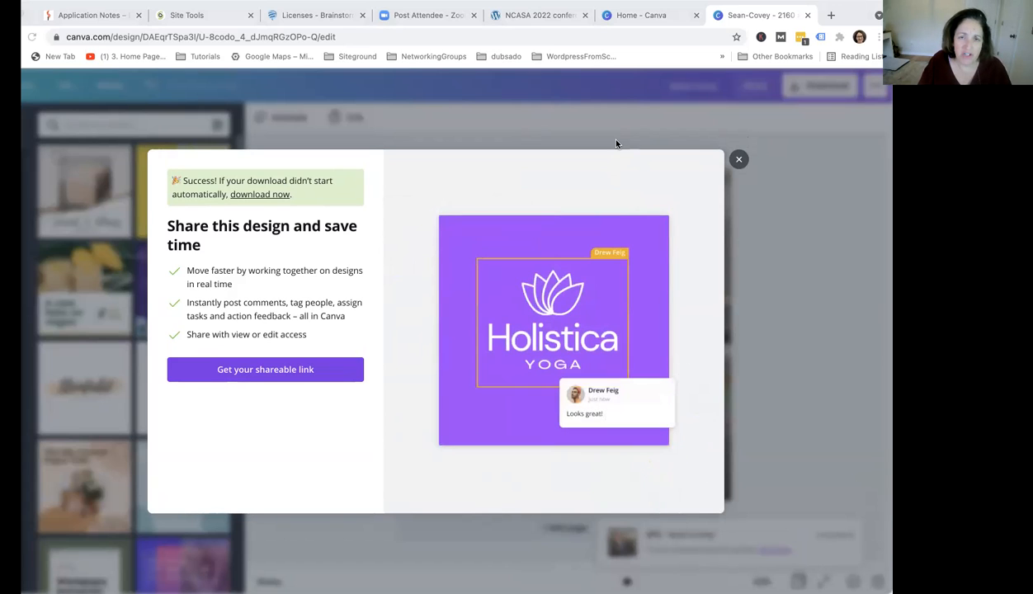
click(535, 19)
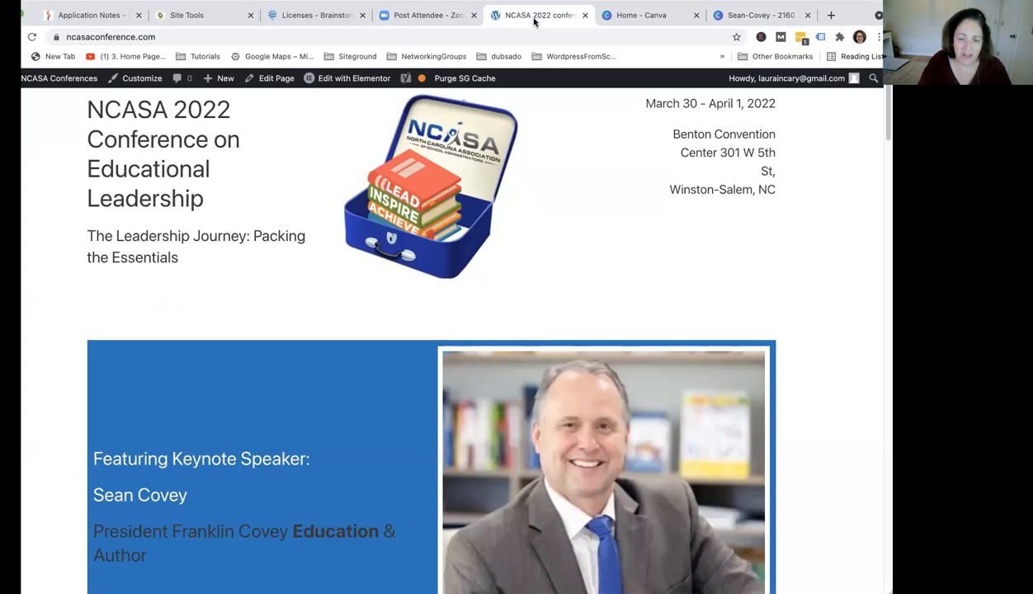
click(351, 80)
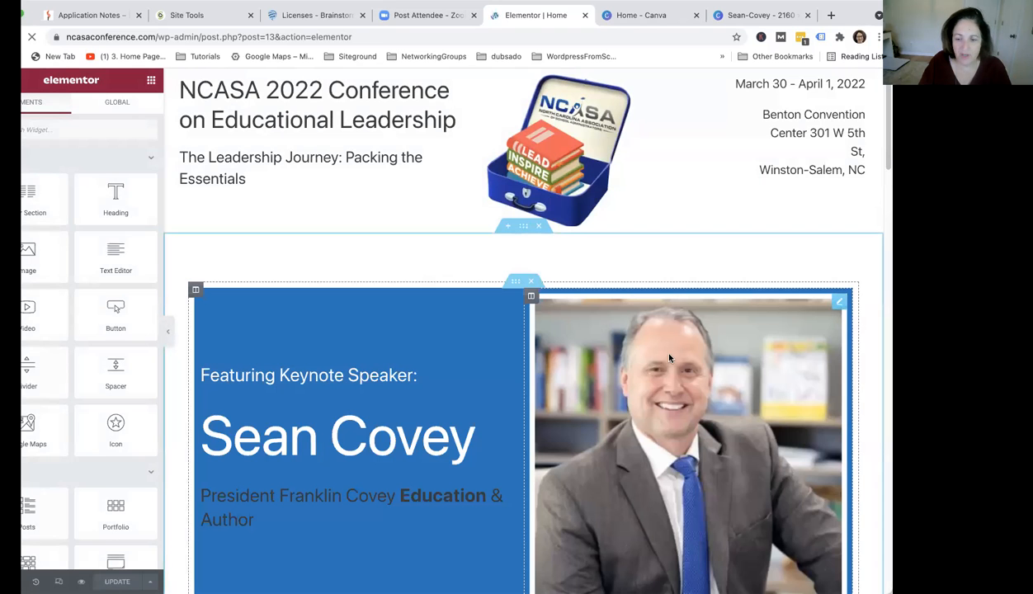
click(619, 358)
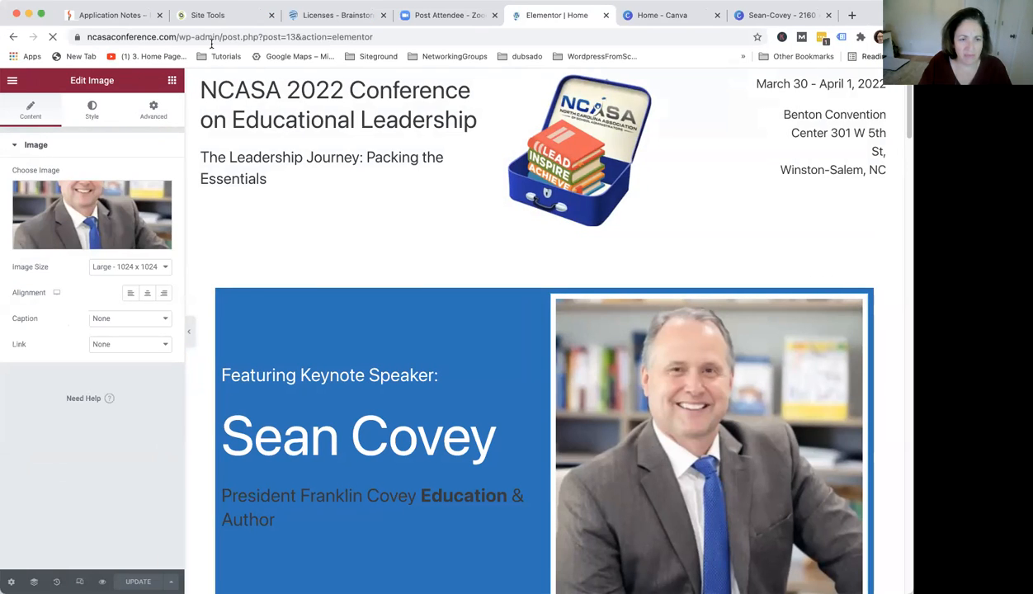
Remove the current keynote image and upload the downloaded Sean-Covey.jpg through the Insert Media dialog
click(157, 197)
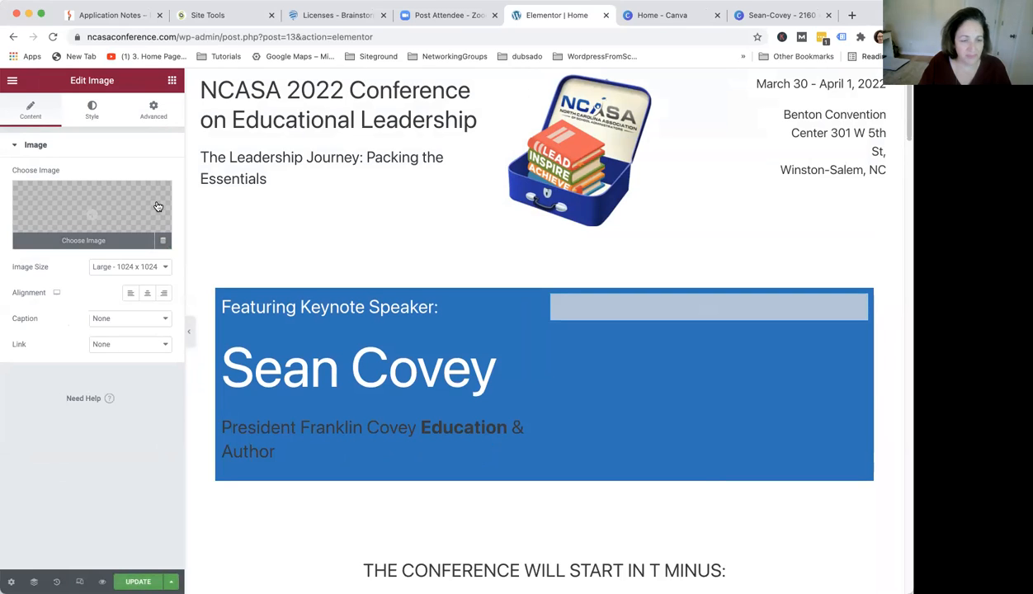
click(84, 241)
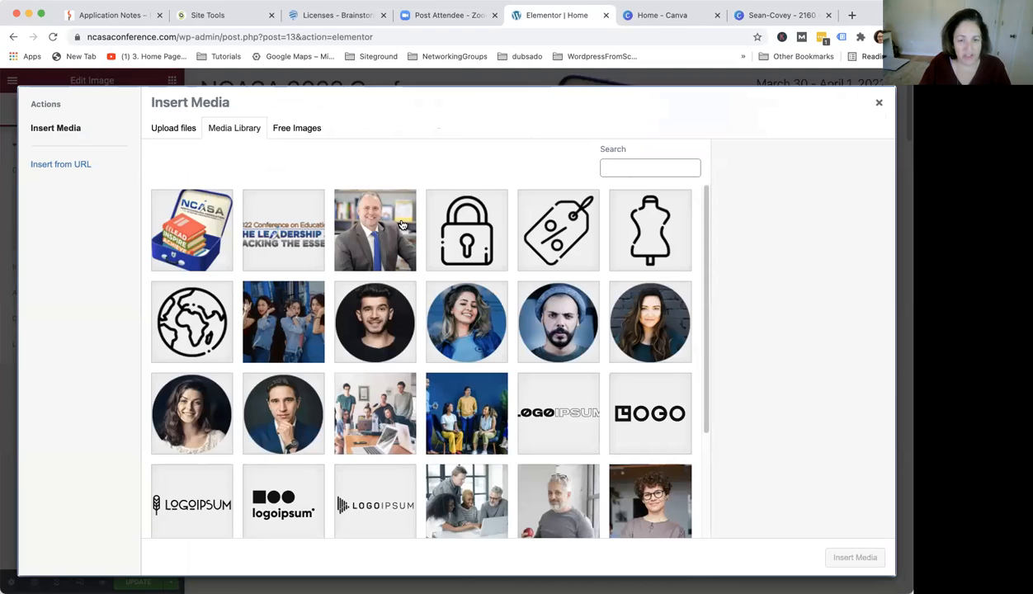
click(169, 131)
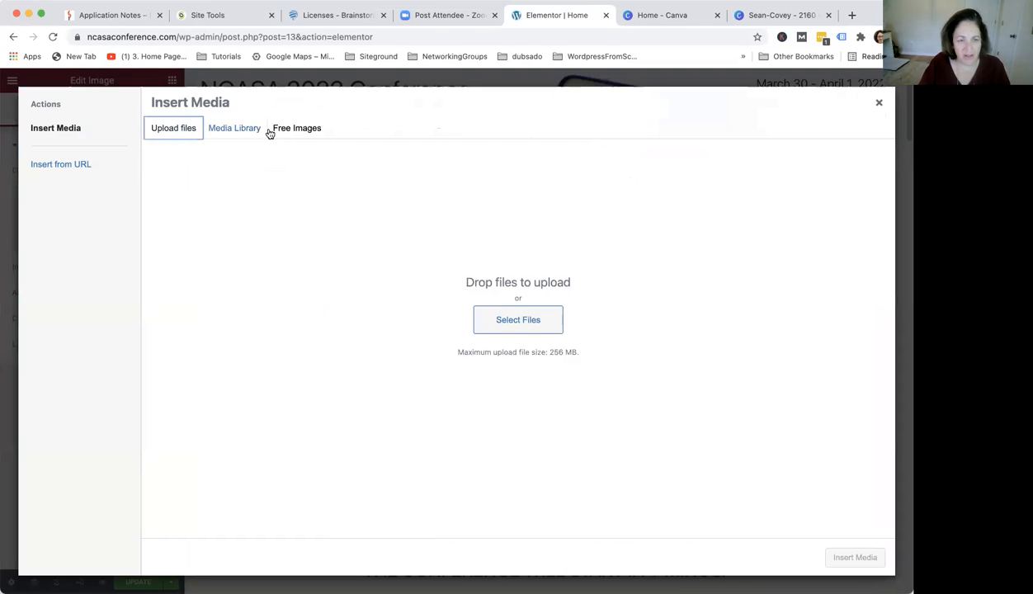
click(234, 128)
click(173, 130)
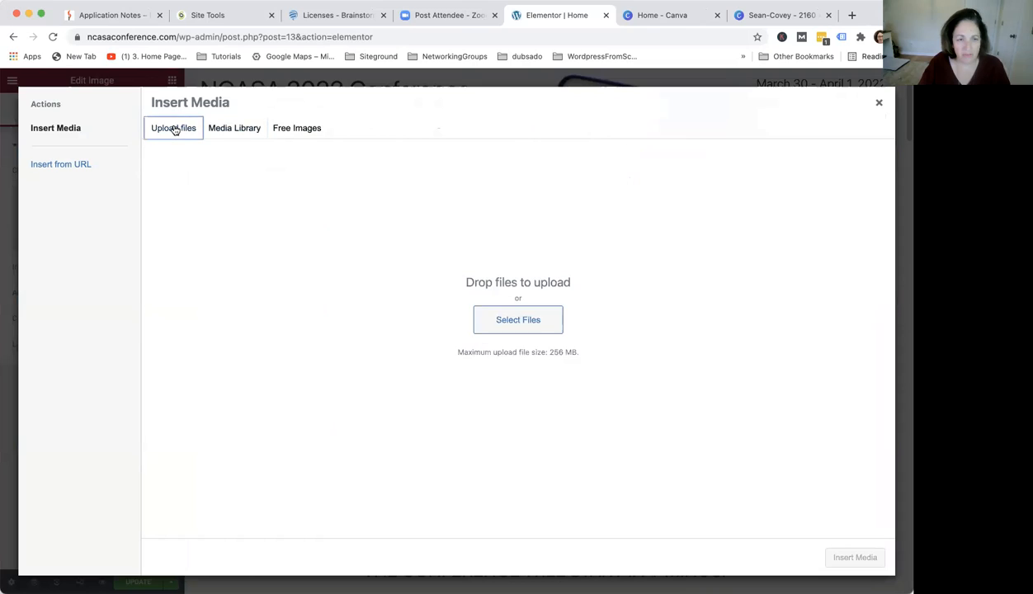
click(534, 321)
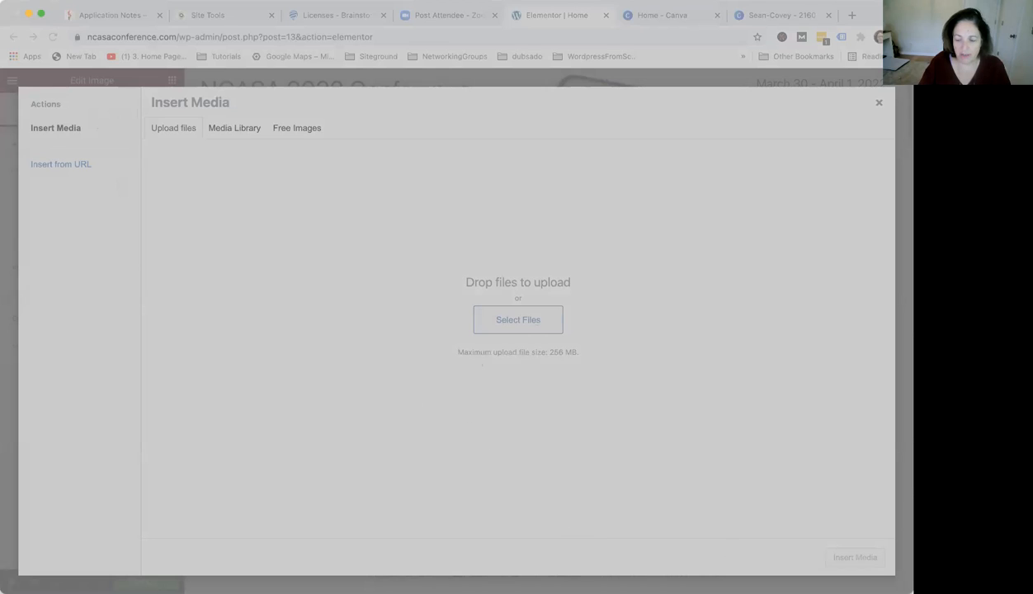
click(878, 580)
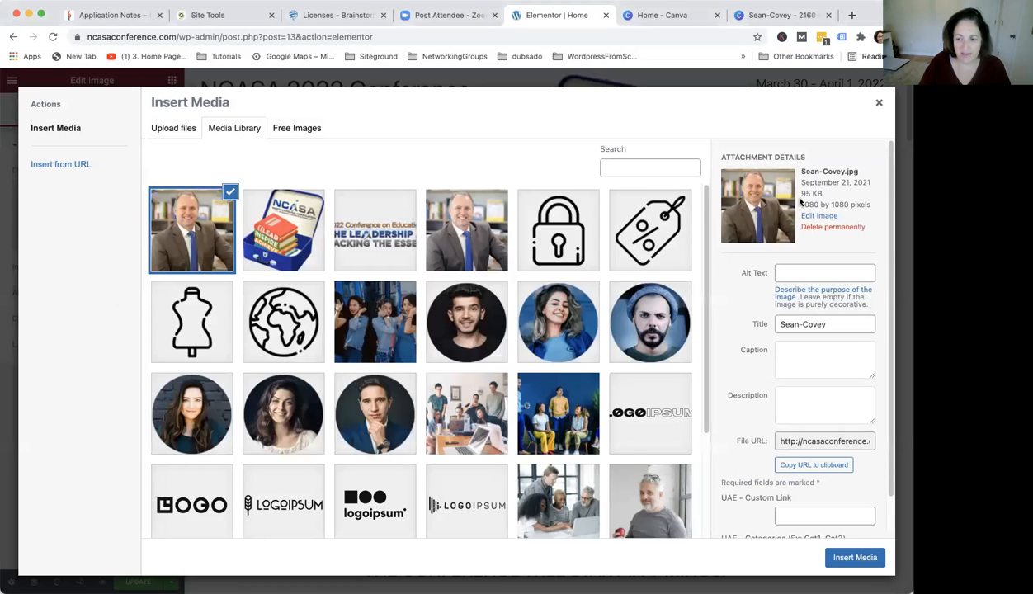
Set the image's alt text to "a headshot of Sean Covey"
click(781, 272)
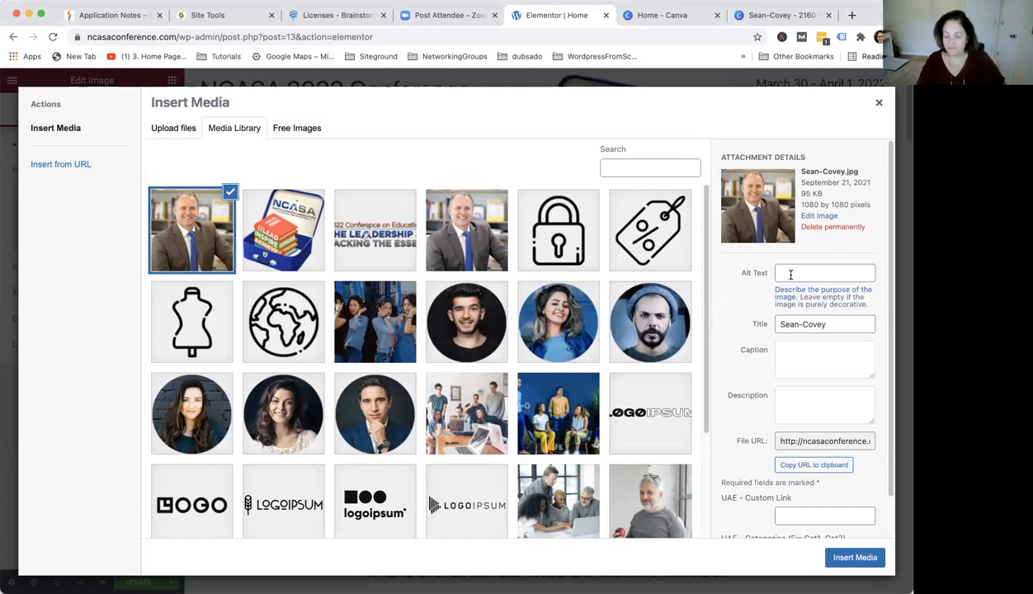
click(791, 275)
text(Sean Covey)
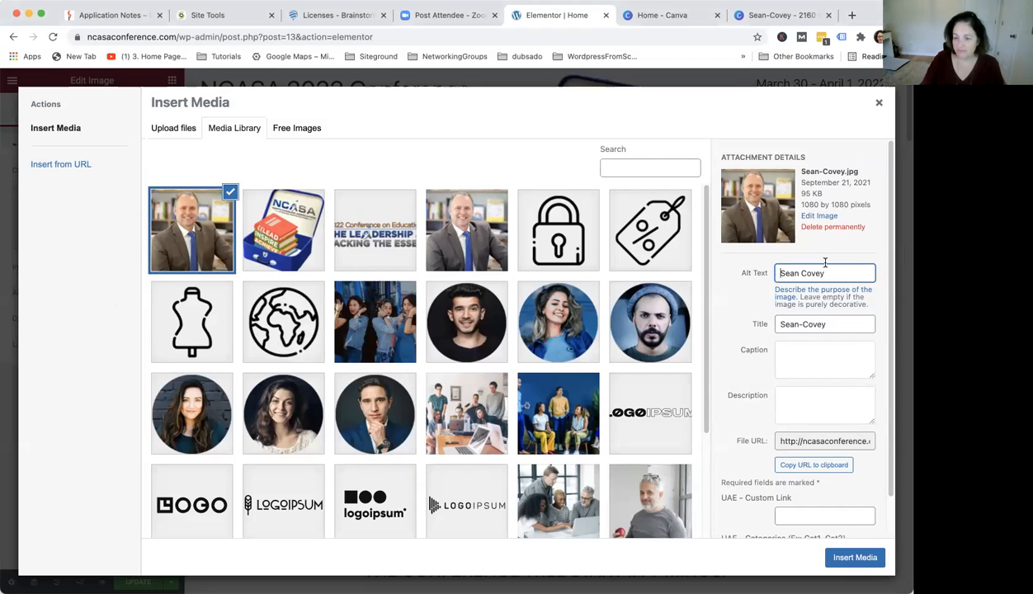
text(a headshot of)
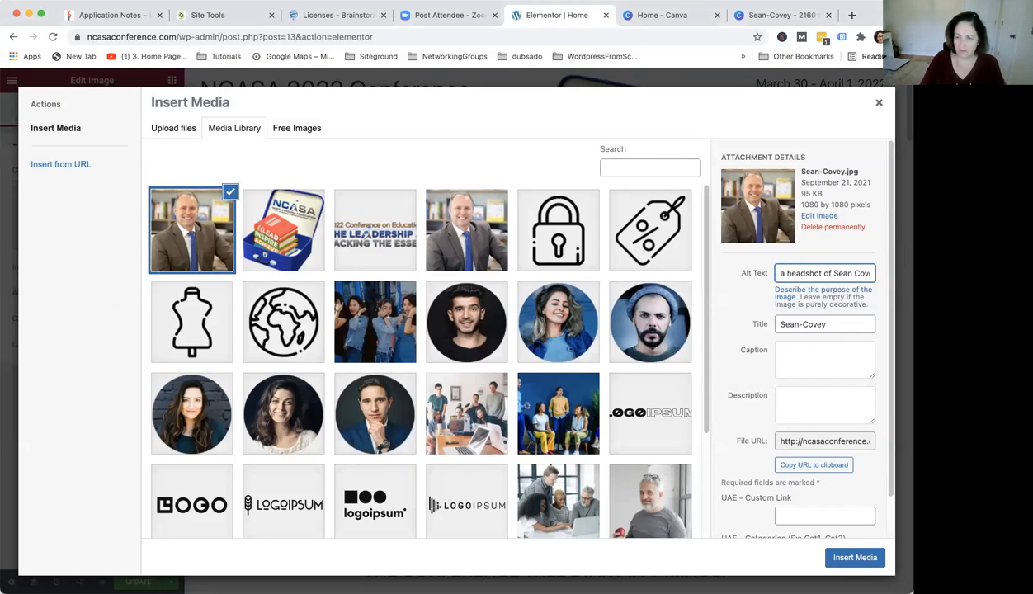
double_click(862, 274)
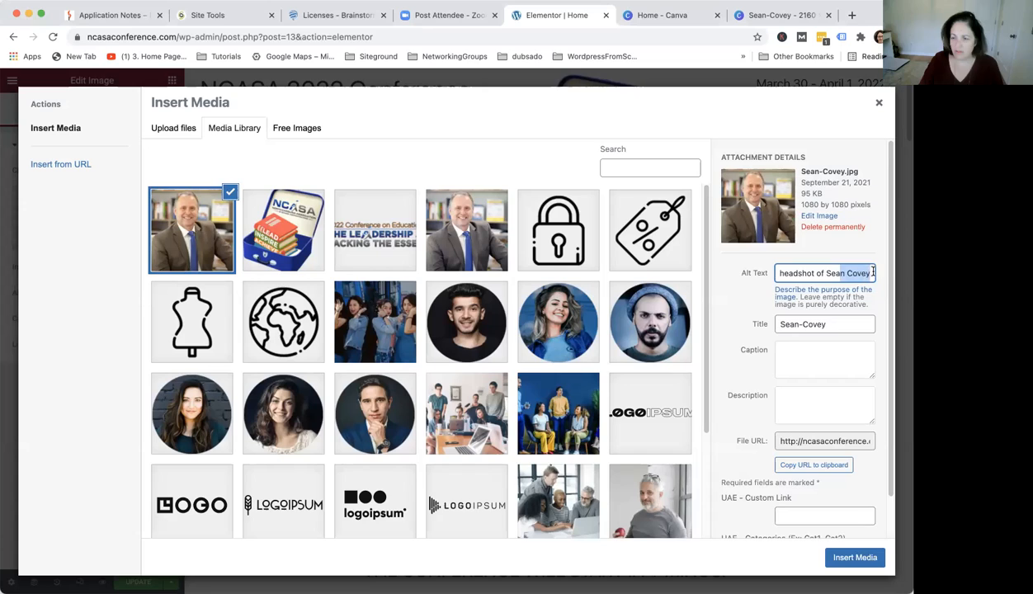
click(872, 273)
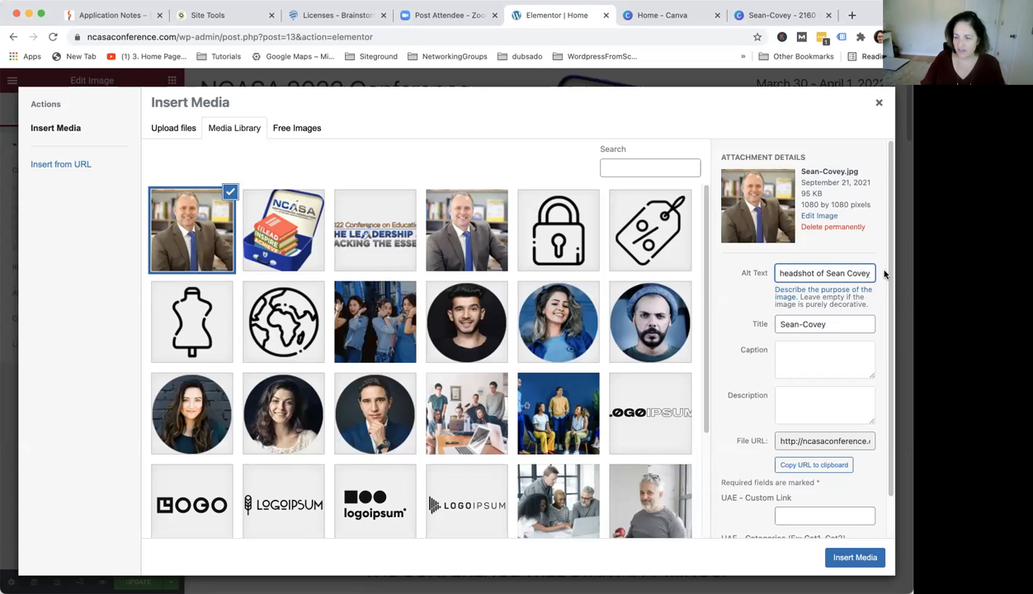
text(, Pres)
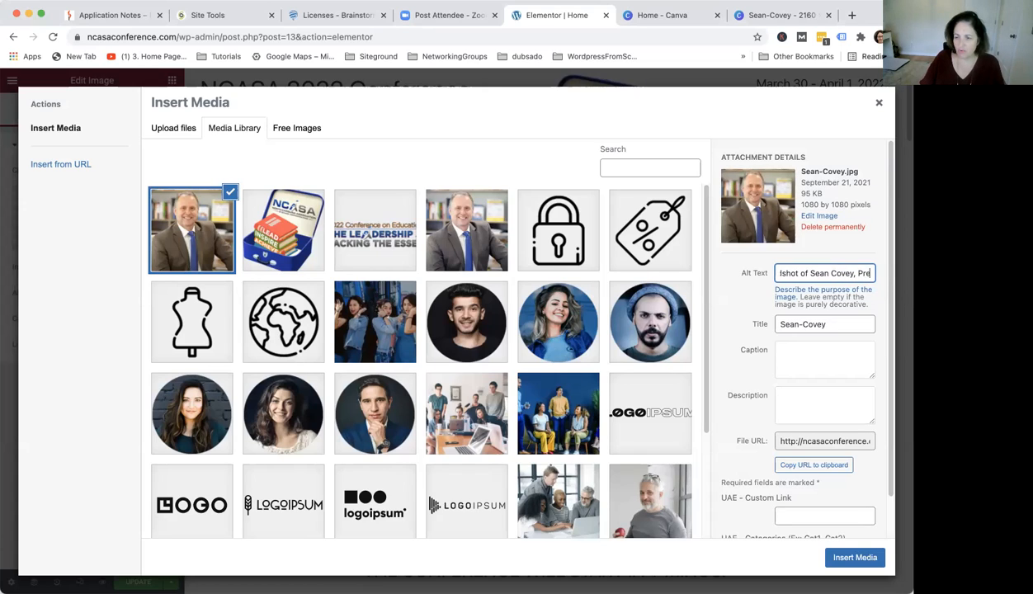
key(BackSpace)
key(BackSpace)
key(BackSpace)
key(BackSpace)
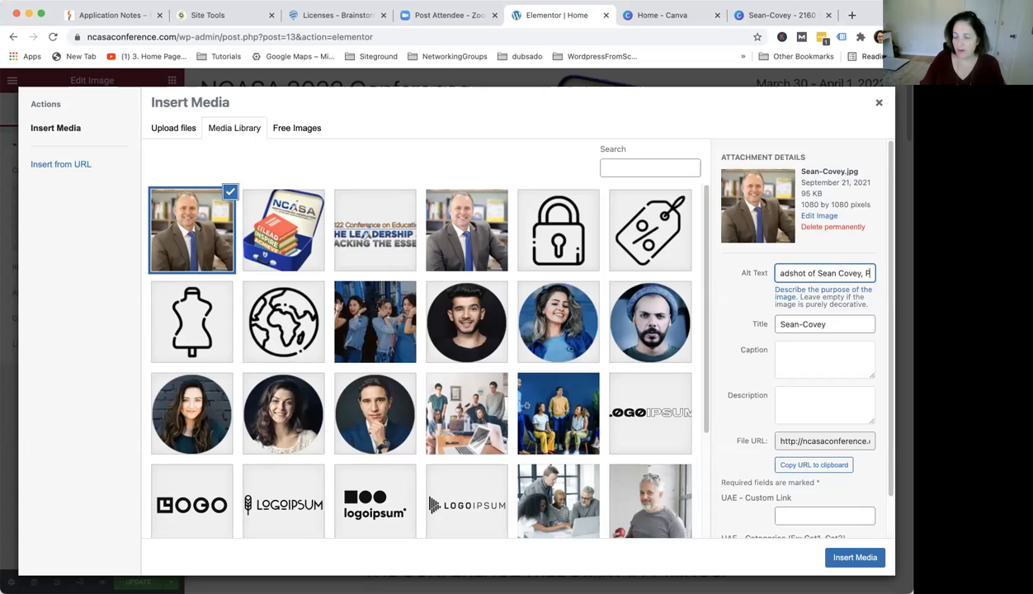
key(BackSpace)
key(BackSpace)
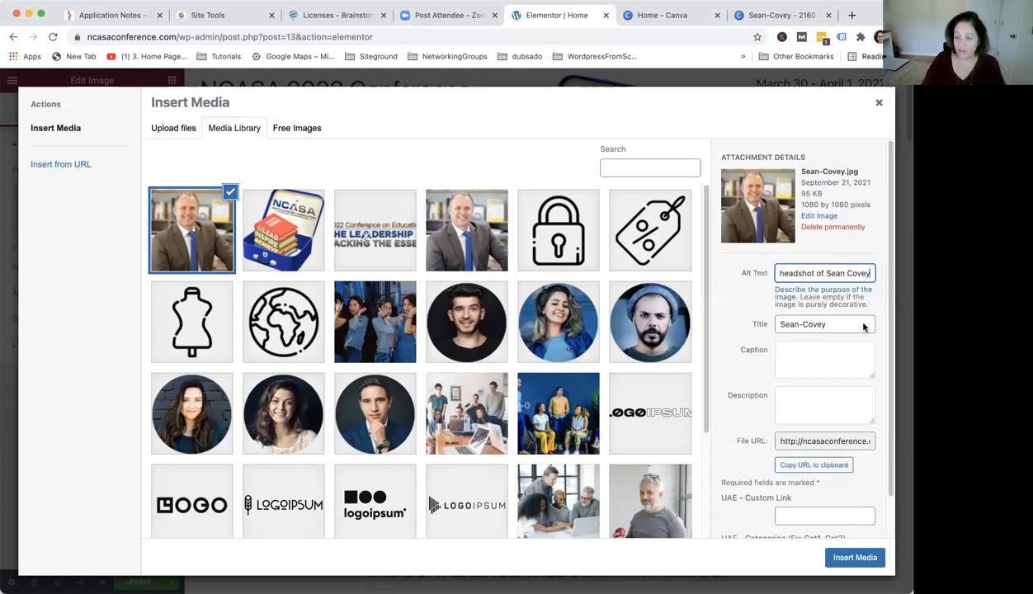
Set the image's caption to "Sean Covey"
drag(869, 272, 748, 277)
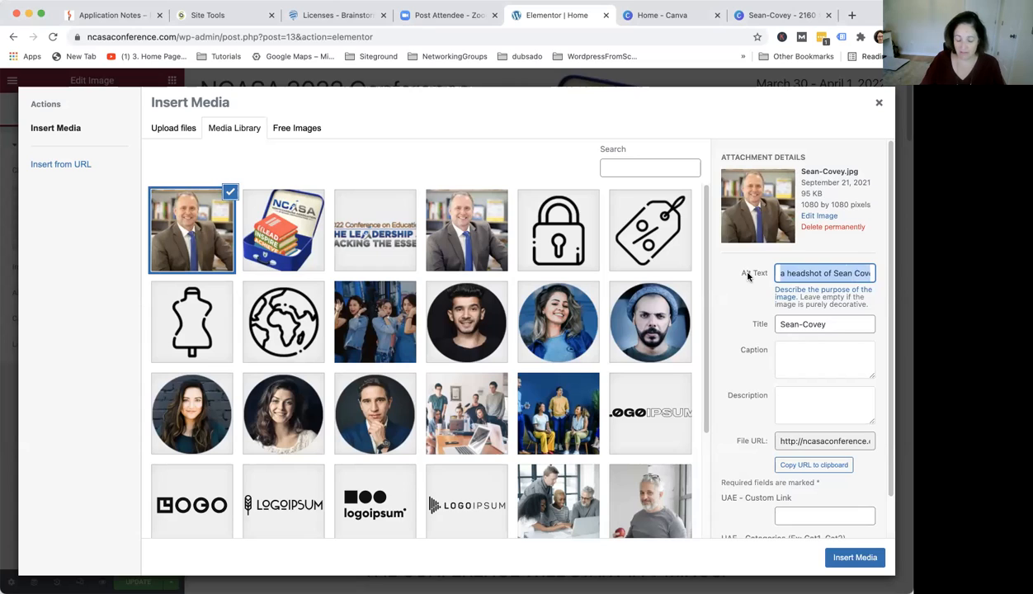
click(782, 355)
text(Sean Covey)
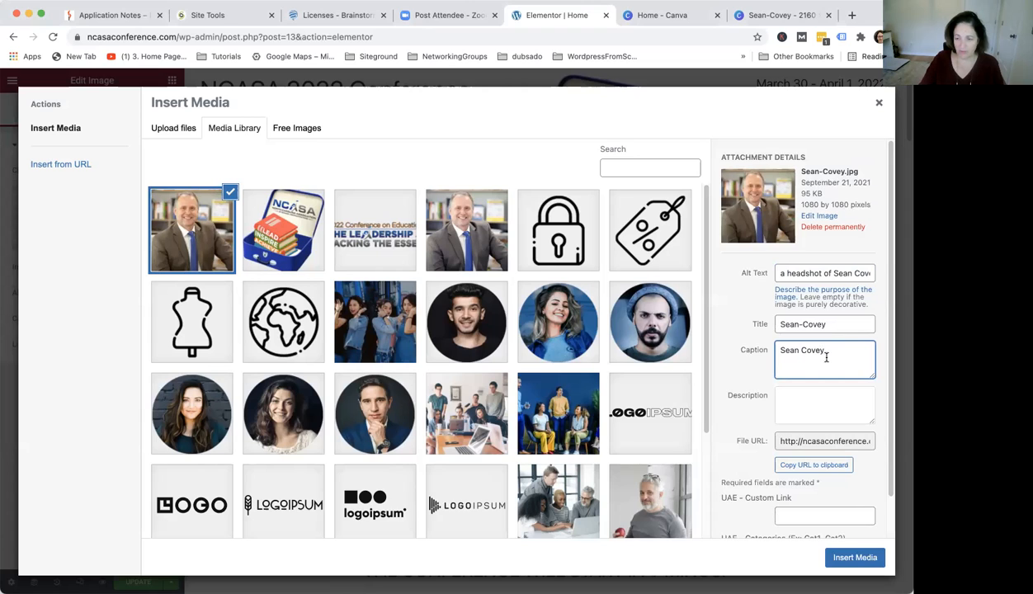
Set the image description to "Sean Covey- NCASA 2022 conference keynote speaker"
click(791, 394)
text(Sean Covey- NCASA 2022)
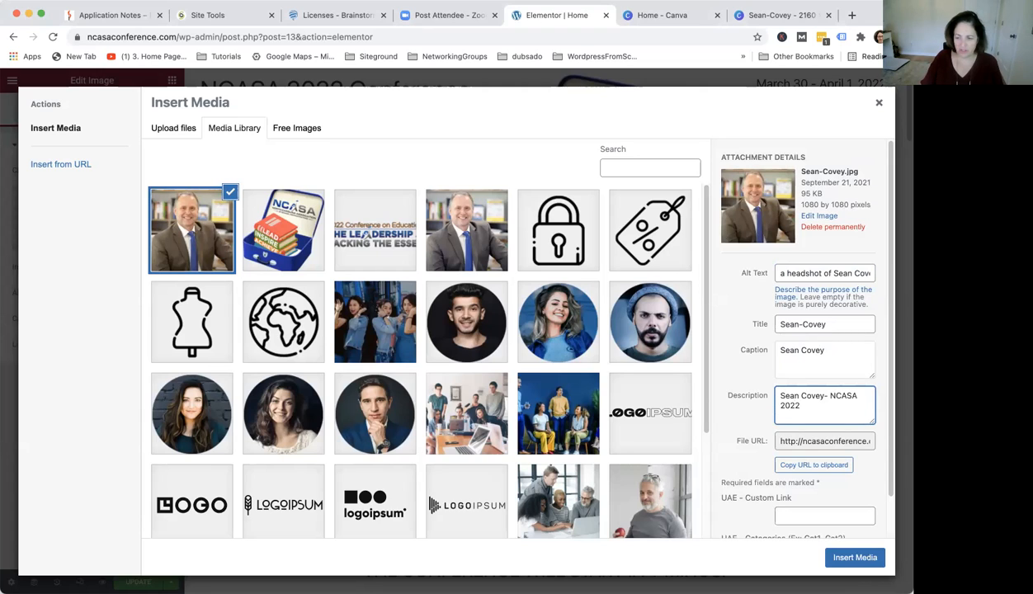
text( conference keynote speaker)
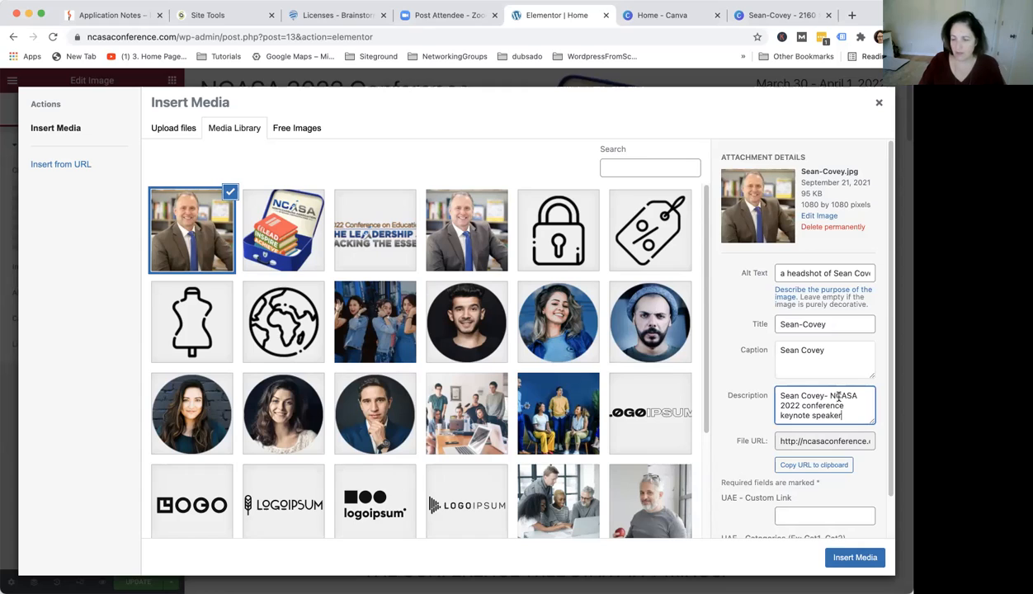
Copy "- NCASA 2022 conference keynote speaker" from the description and append it to the caption
drag(843, 416, 823, 397)
key(super+c)
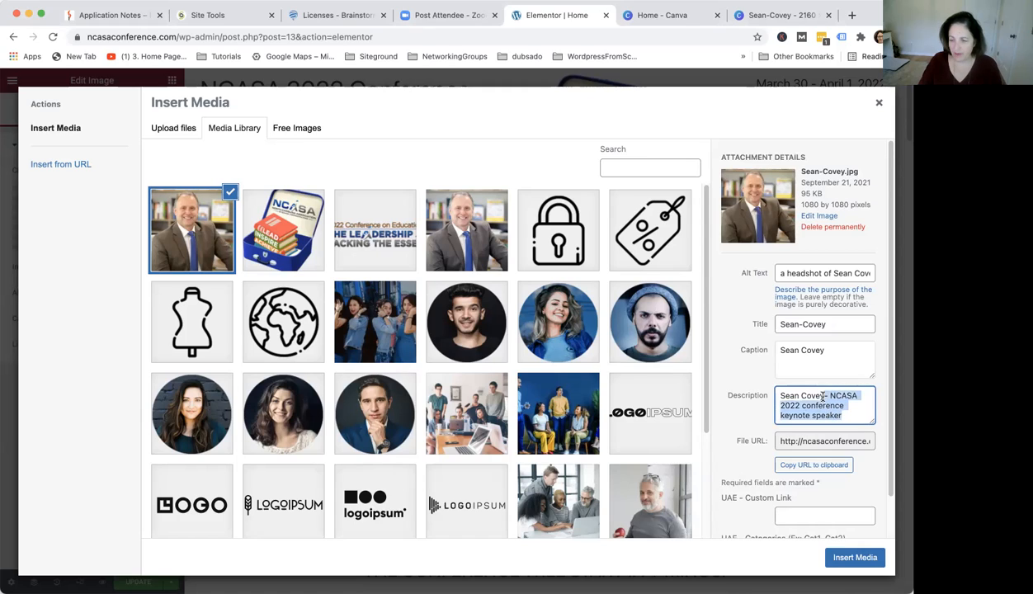
click(818, 347)
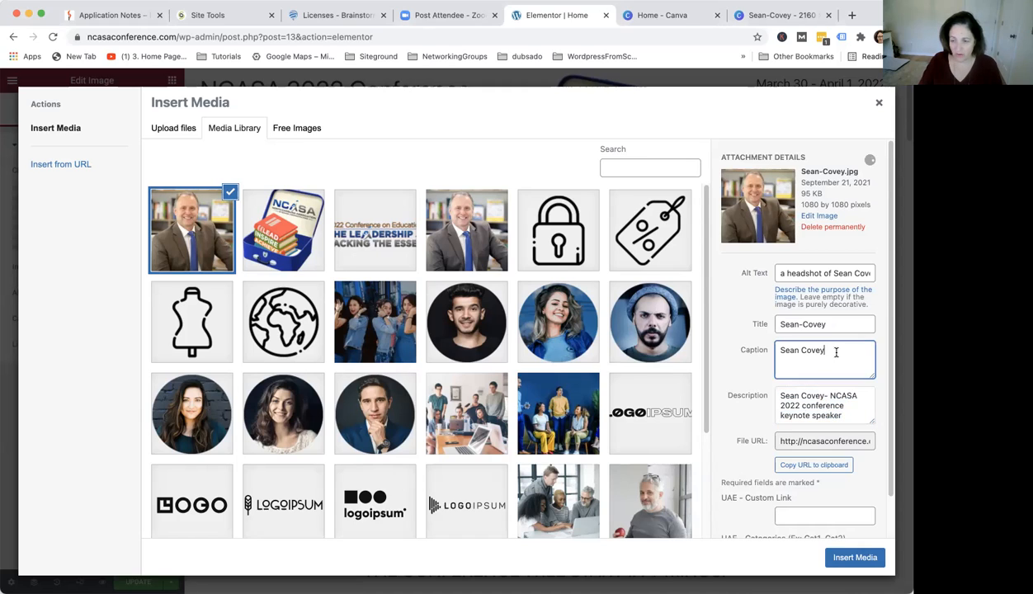
key(super+v)
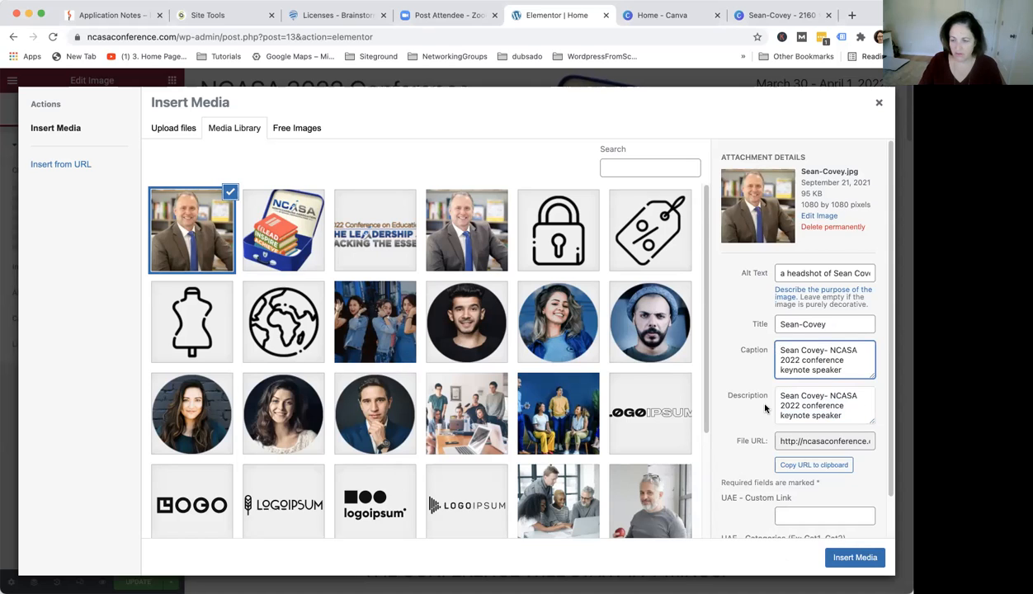
Insert the selected Sean-Covey.jpg image into the keynote speaker section of the page
click(859, 558)
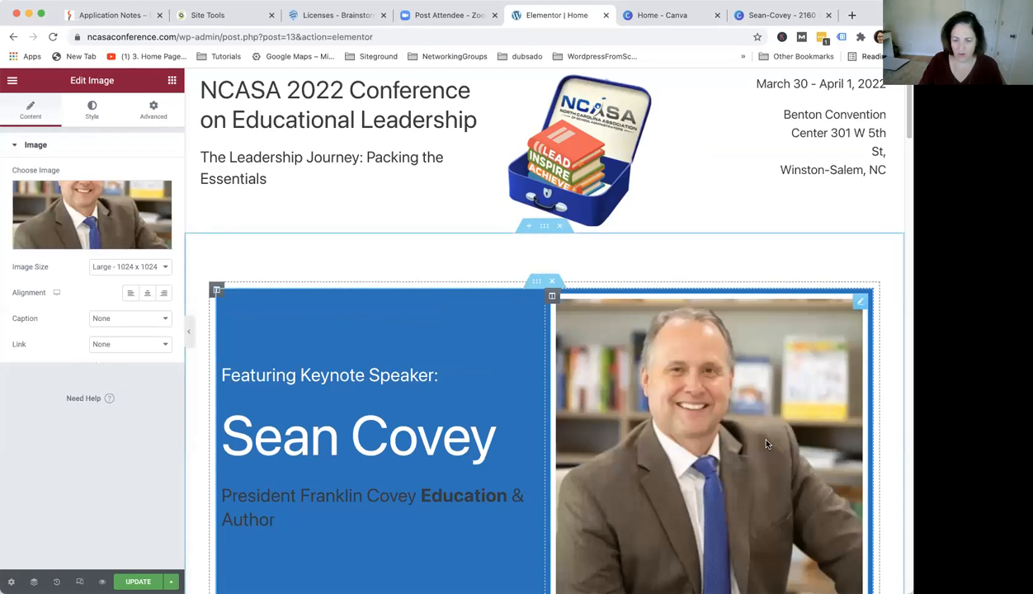
scroll(742, 428, down, 5)
scroll(720, 428, down, 2)
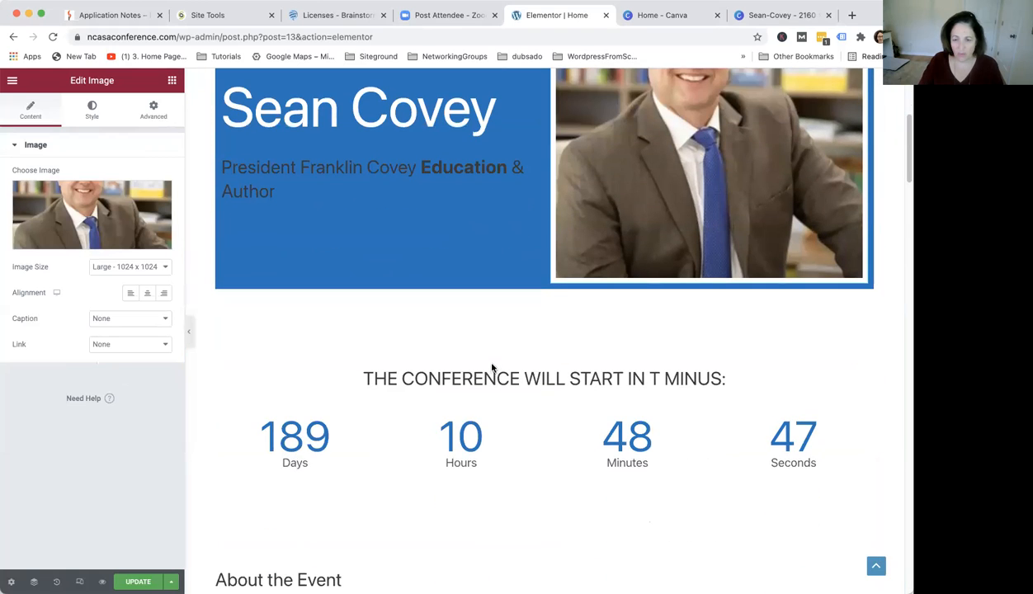
scroll(554, 331, up, 4)
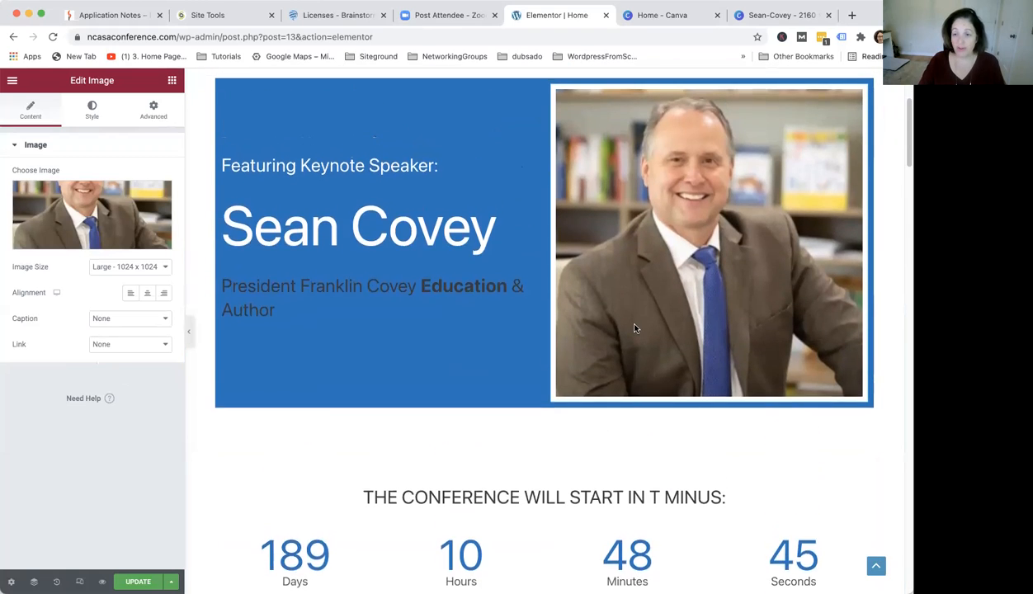
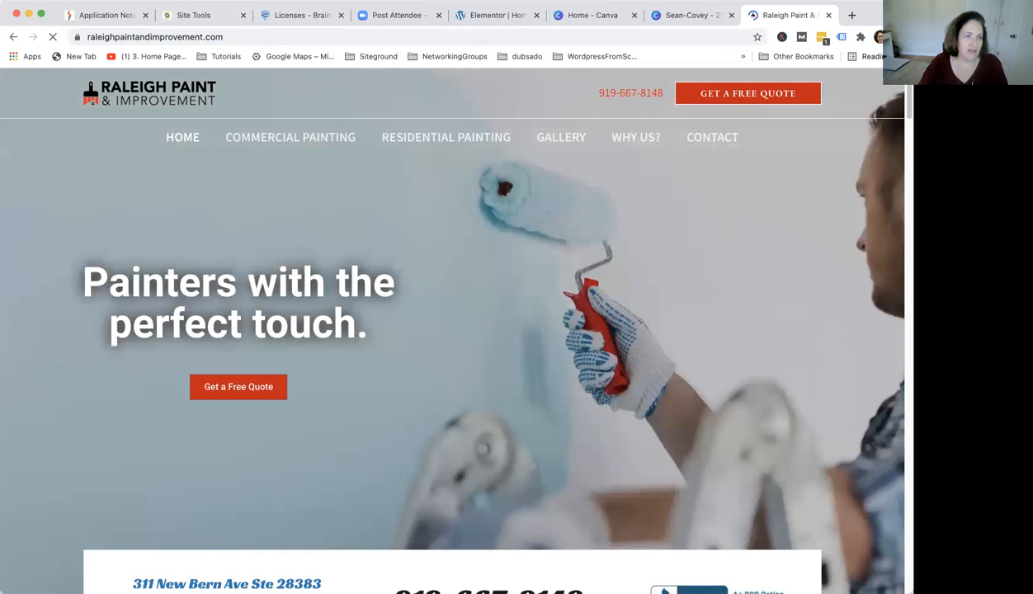
Open the Gallery page of the Raleigh Paint & Improvement website and browse its before-and-after photos
click(569, 143)
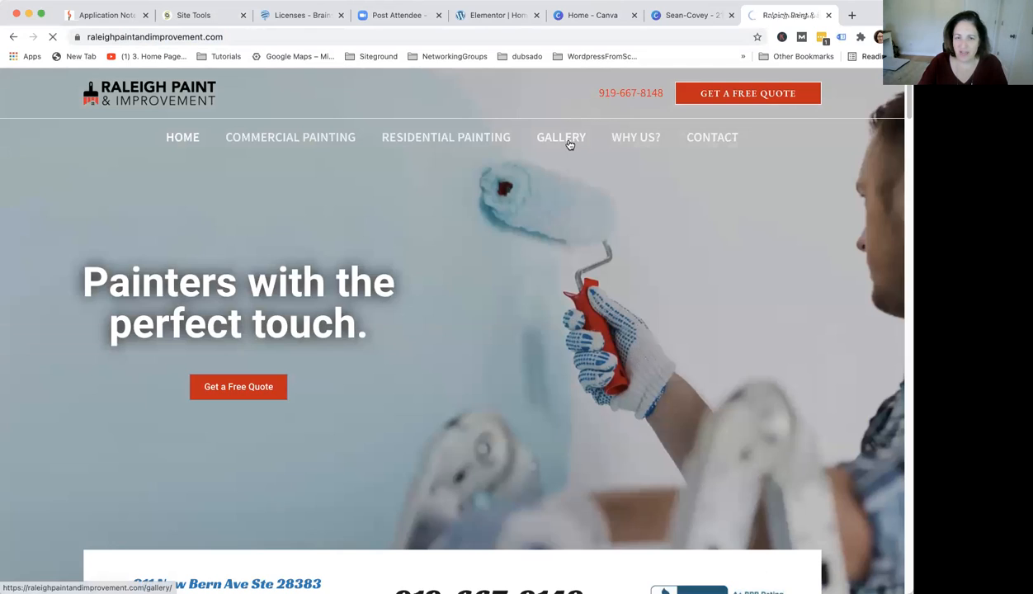
scroll(274, 288, down, 8)
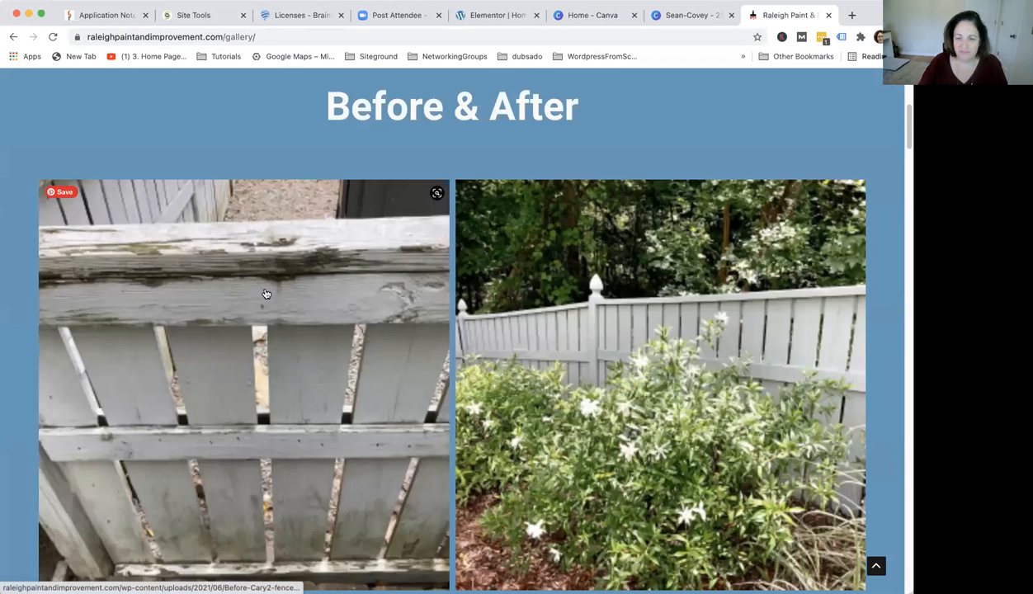
scroll(619, 281, down, 15)
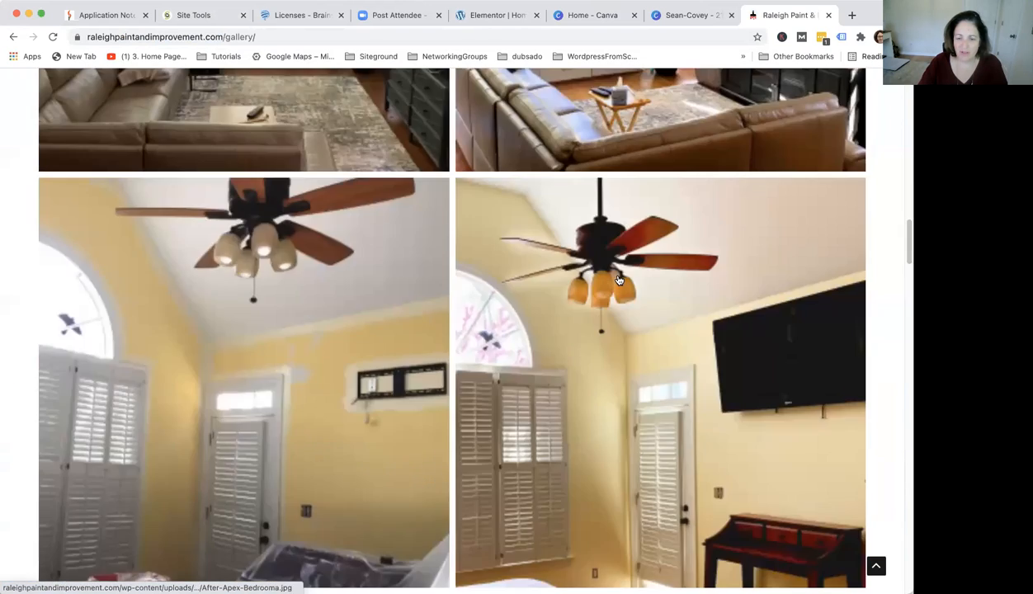
scroll(619, 281, down, 15)
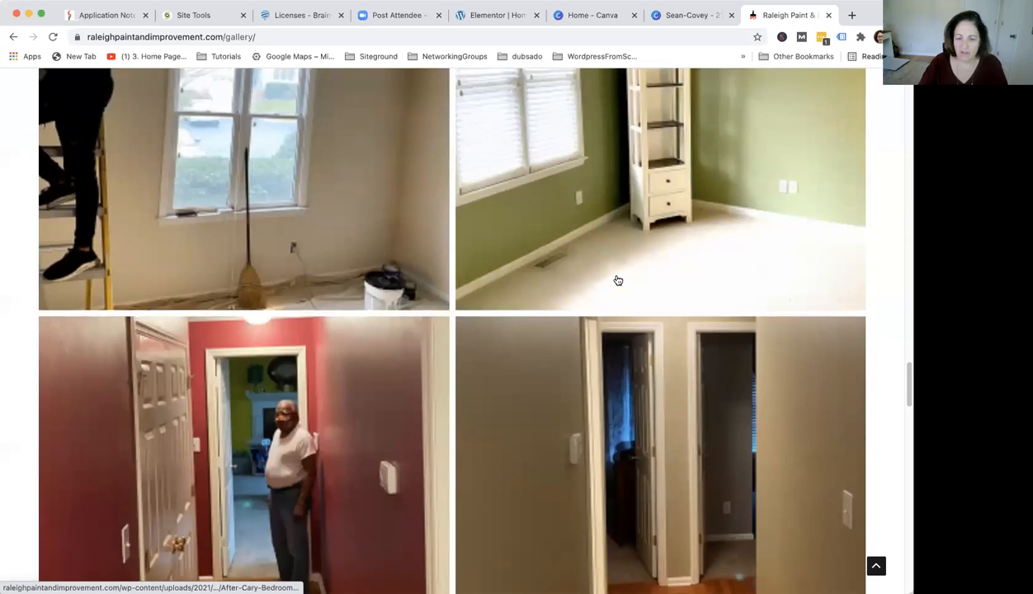
scroll(617, 281, up, 20)
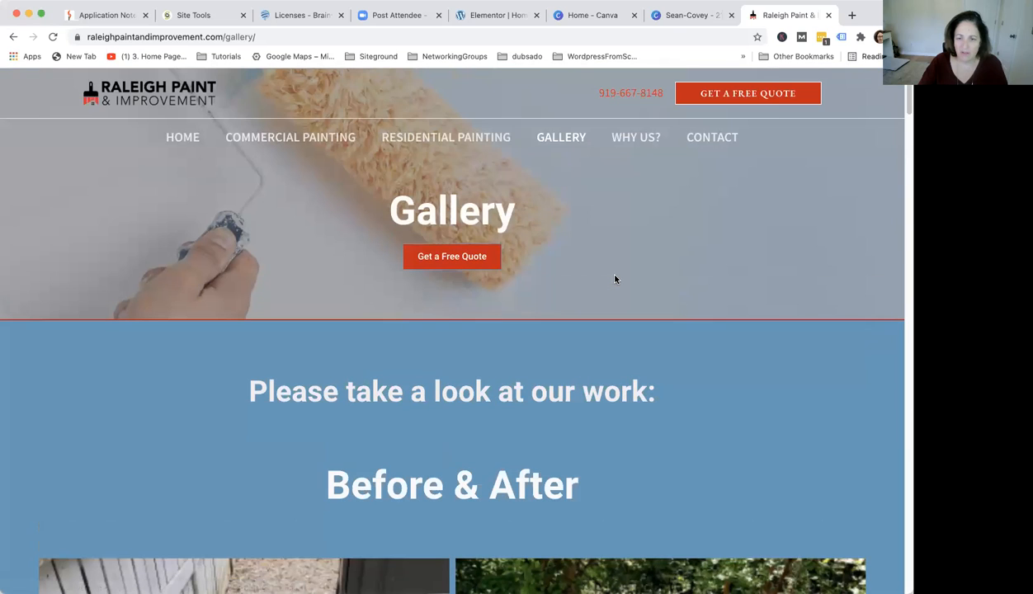
Go to the site's wp-admin address and log in to the WordPress dashboard
click(240, 38)
click(239, 39)
drag(255, 37, 396, 47)
text(wp-admin)
key(Return)
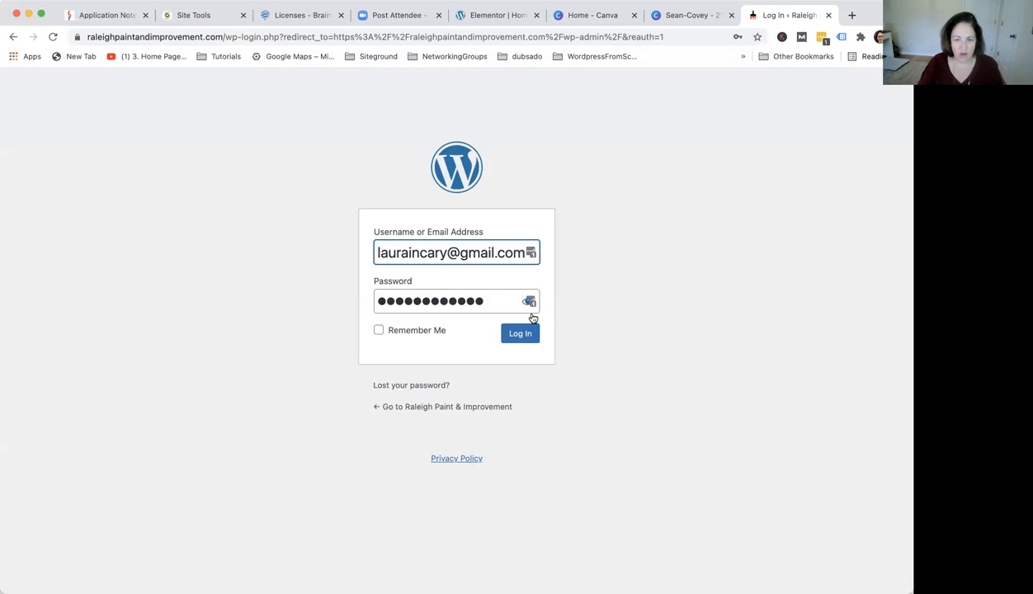
click(521, 335)
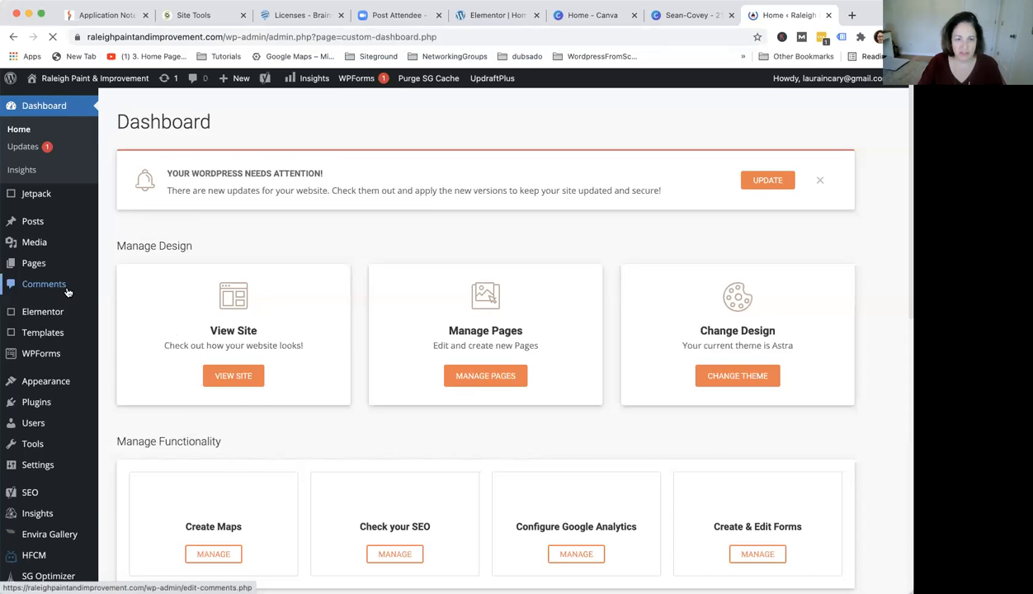
Open the Painting Gallery in Envira Gallery for editing
mouse_move(53, 308)
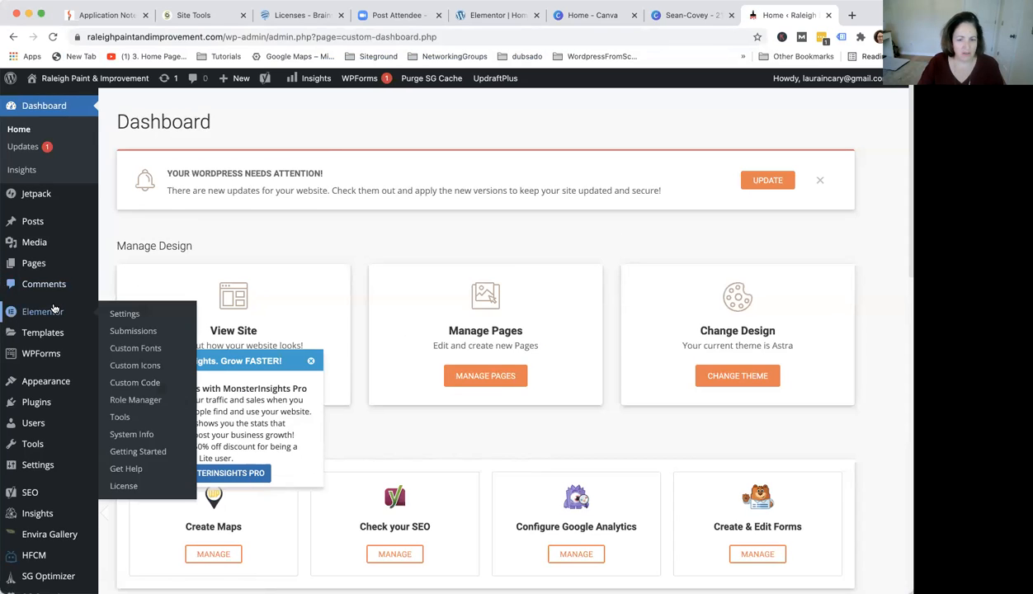
scroll(24, 297, down, 5)
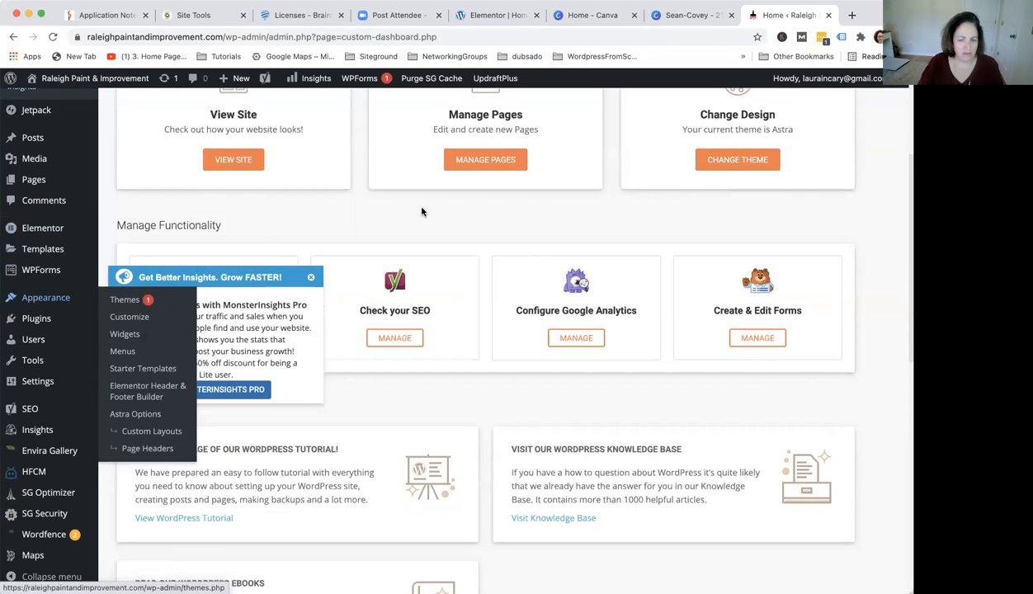
click(56, 455)
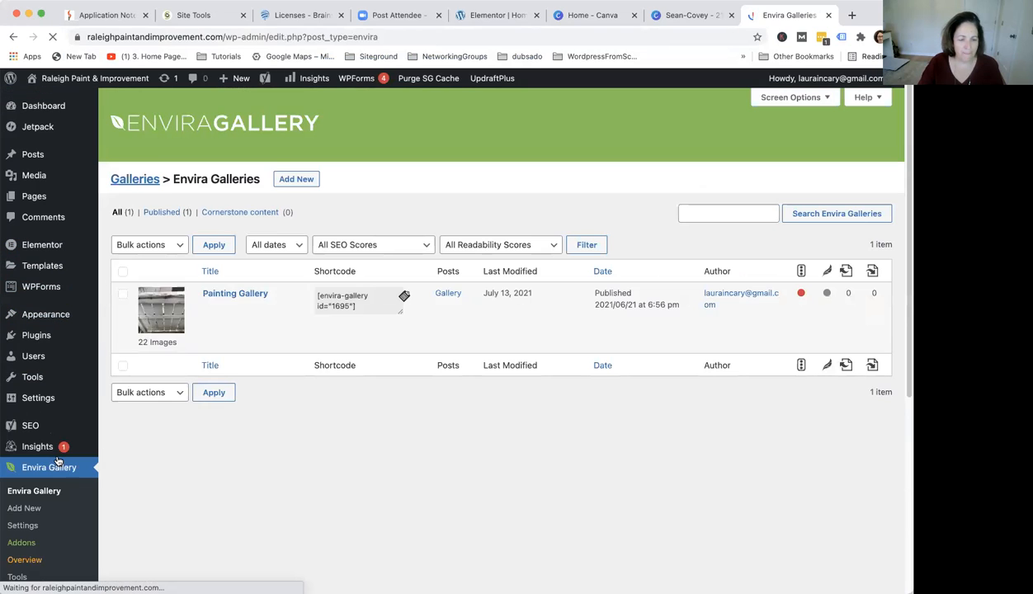
click(310, 294)
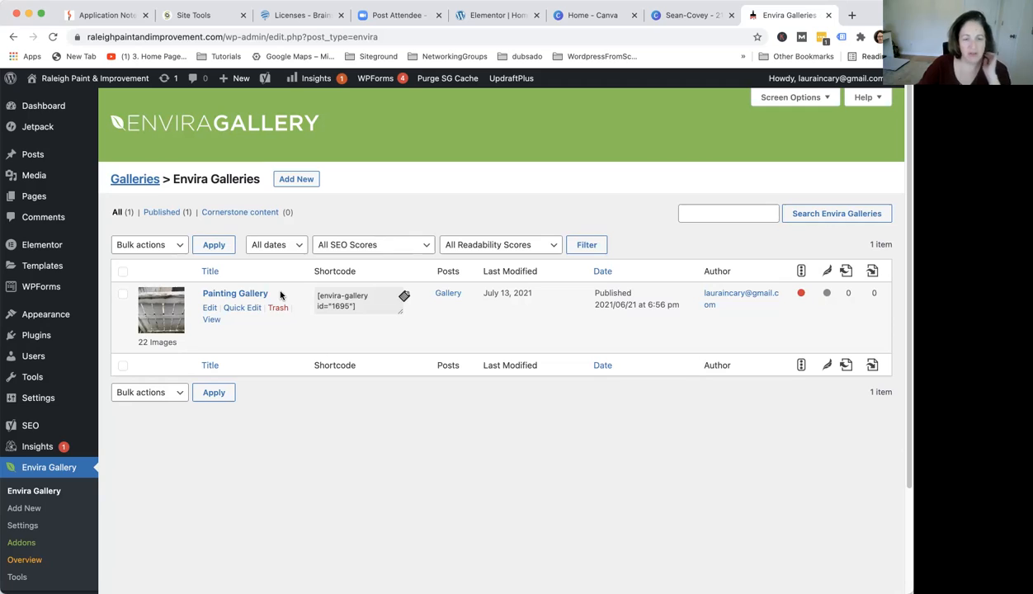
click(206, 307)
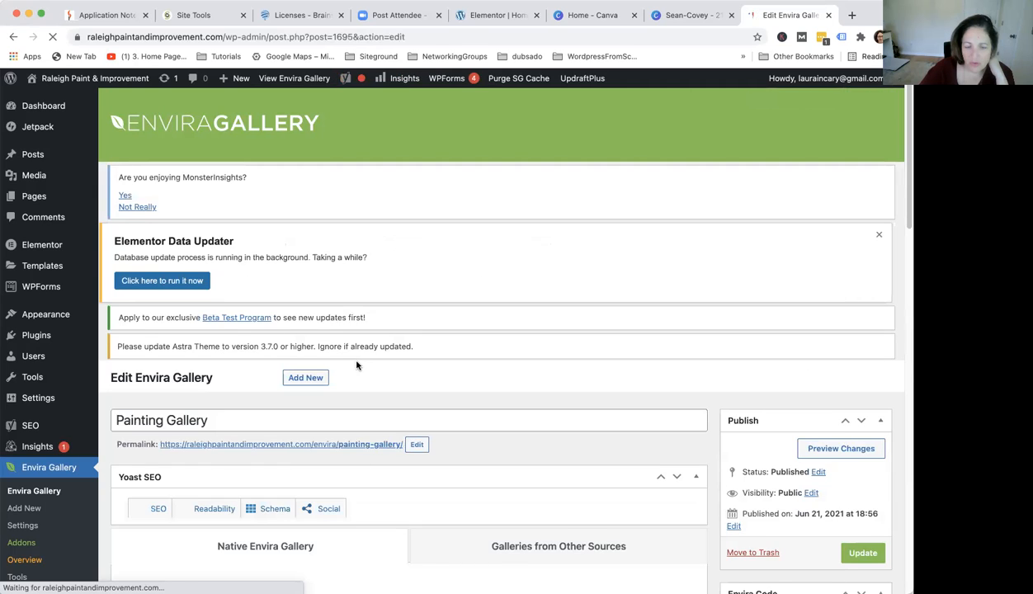
Upload new images, including the Sean-Covey headshot, from the computer into the Painting Gallery
scroll(357, 365, down, 10)
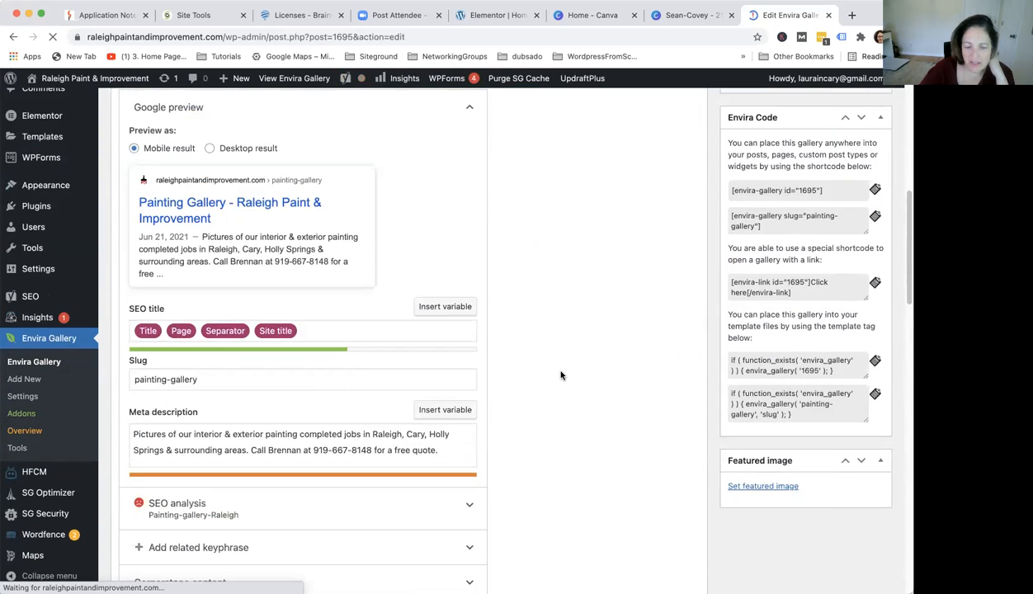
scroll(560, 375, down, 5)
scroll(557, 375, down, 2)
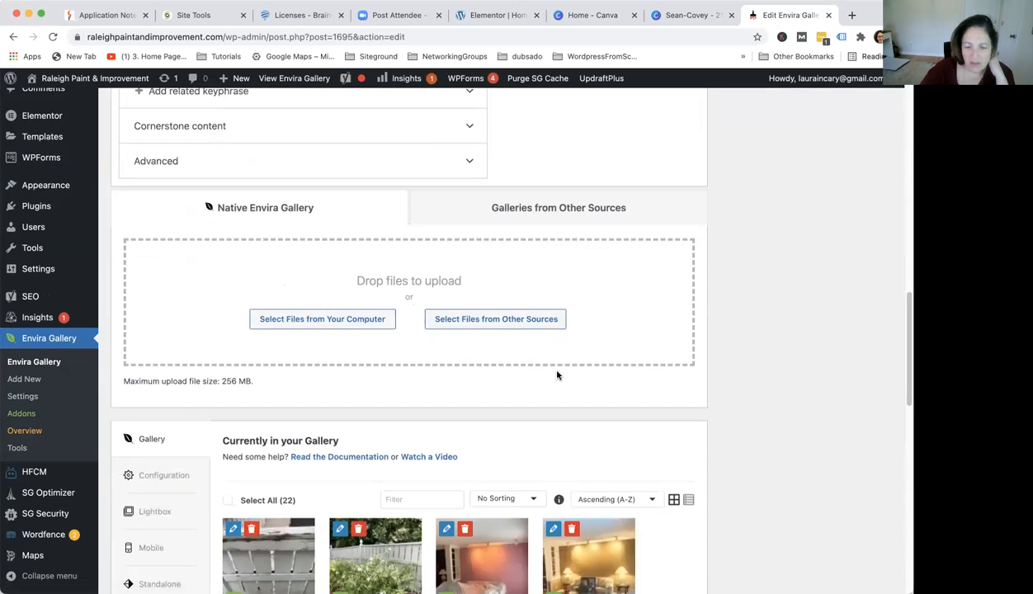
scroll(557, 375, down, 5)
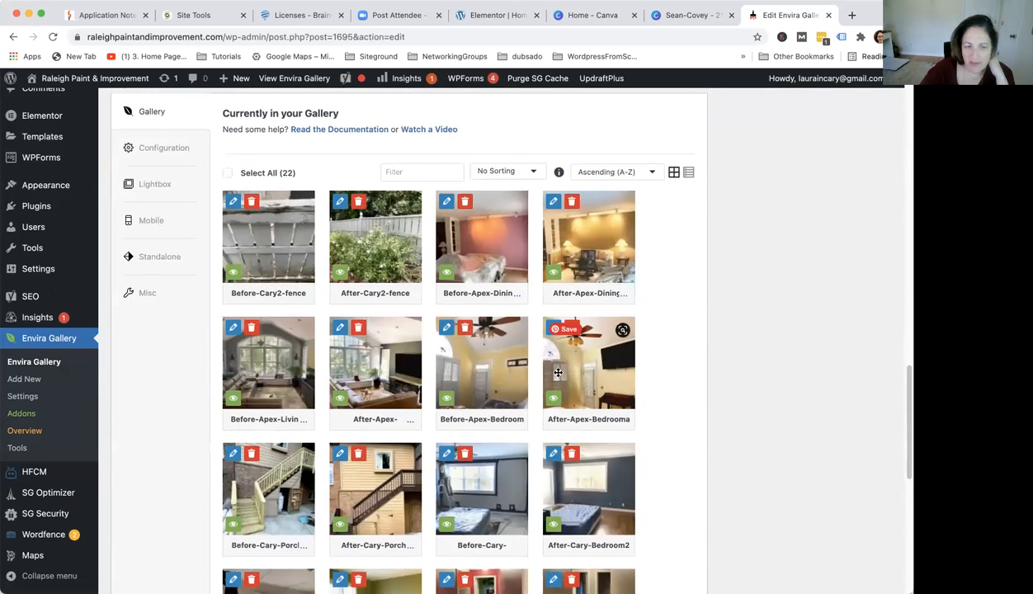
scroll(558, 373, down, 8)
scroll(557, 374, down, 1)
scroll(650, 339, up, 15)
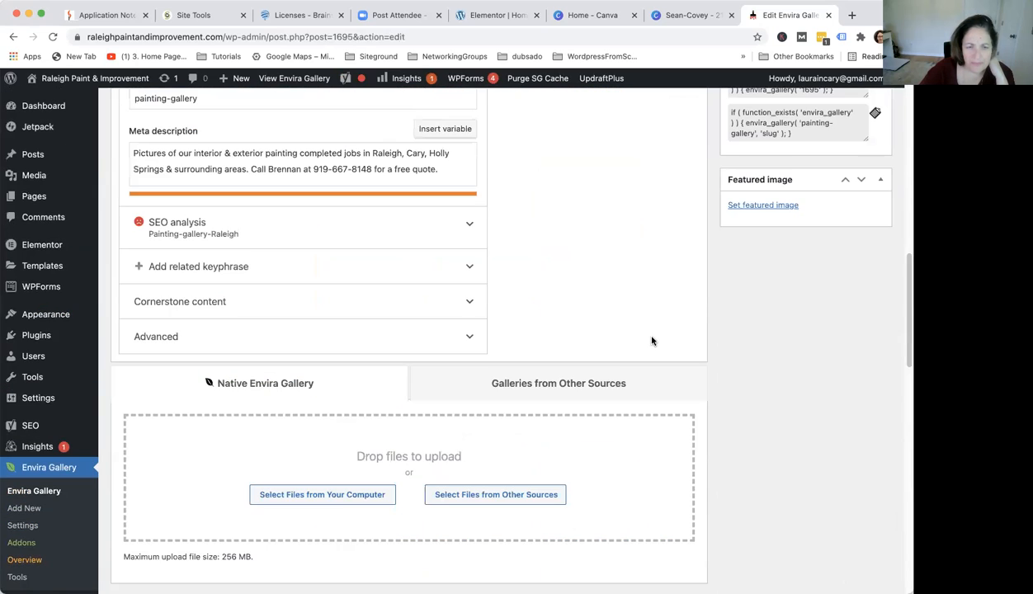
scroll(652, 341, down, 6)
scroll(652, 341, up, 5)
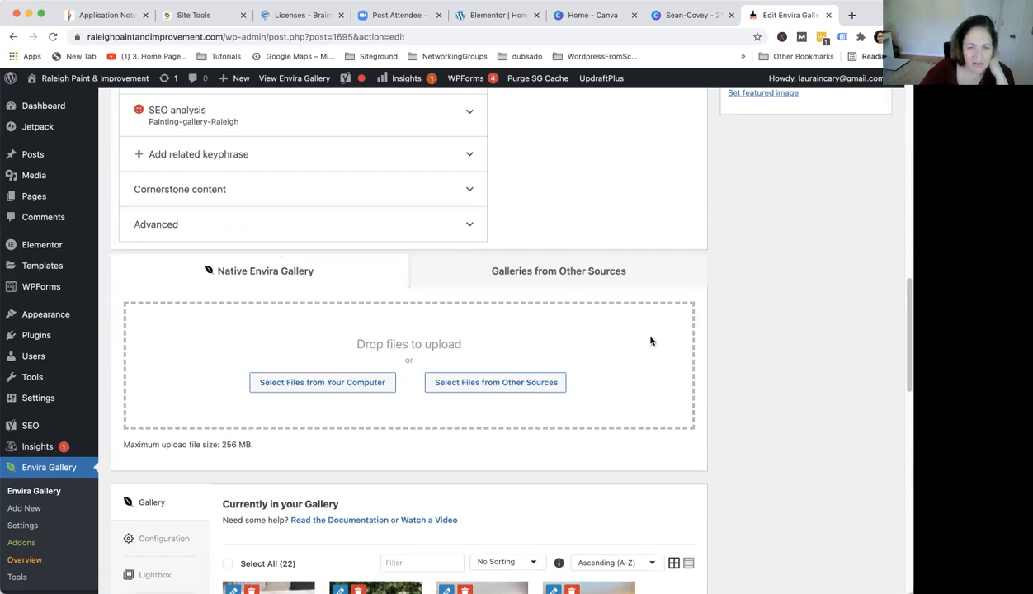
scroll(651, 341, down, 2)
scroll(650, 341, down, 3)
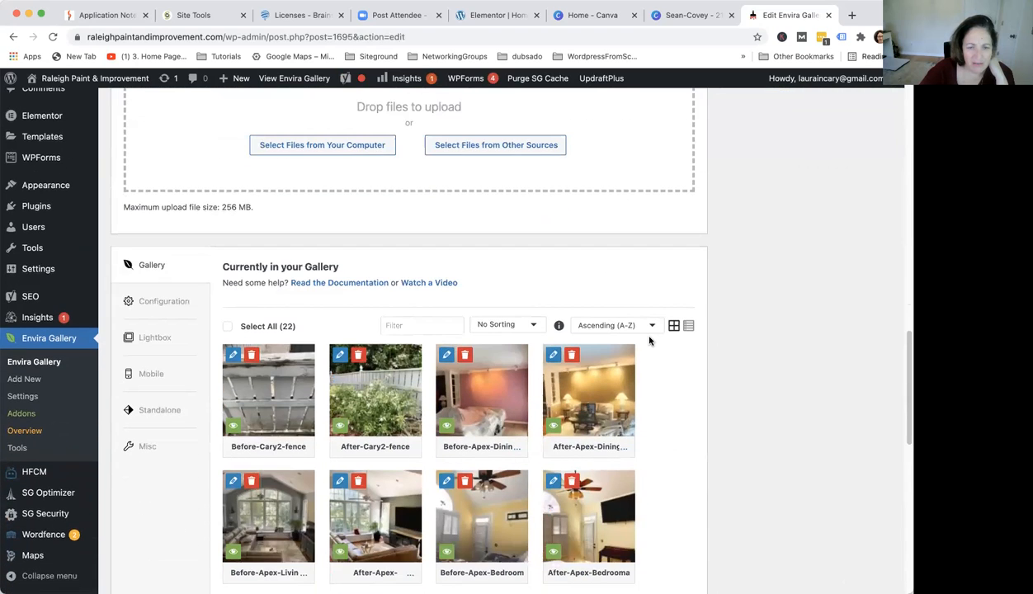
scroll(649, 341, up, 4)
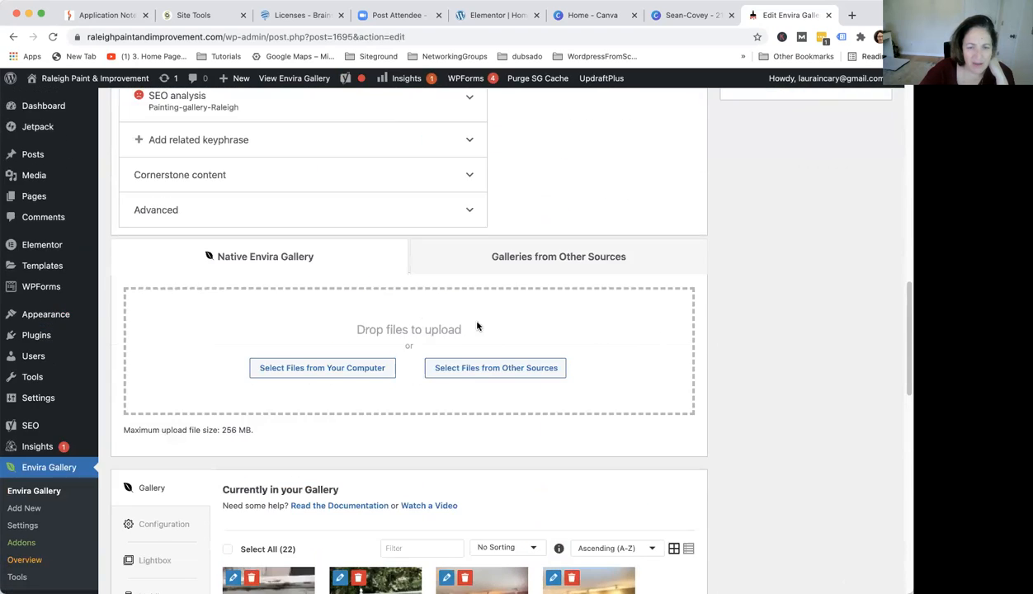
click(328, 378)
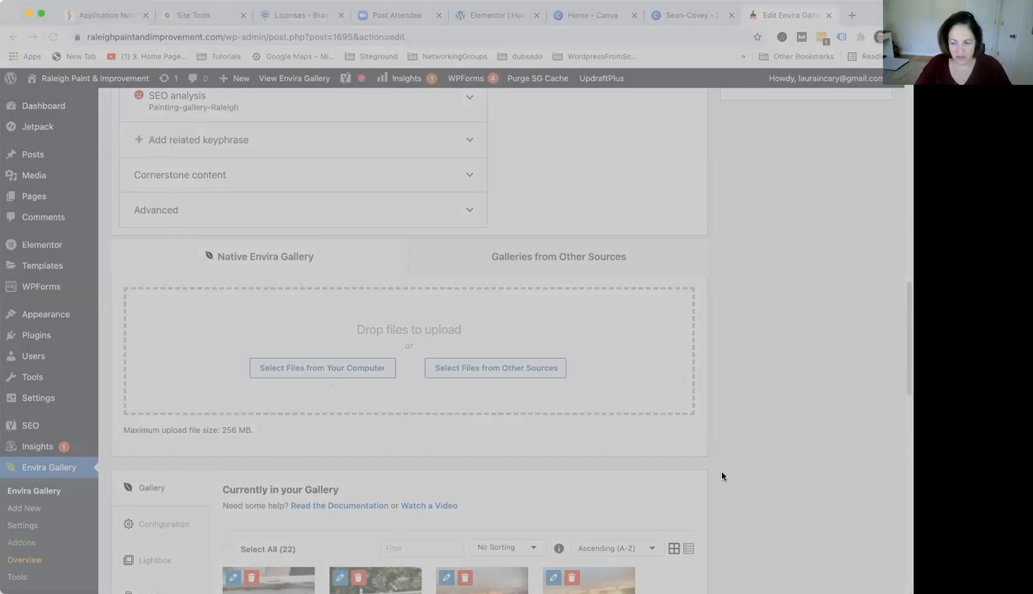
click(892, 576)
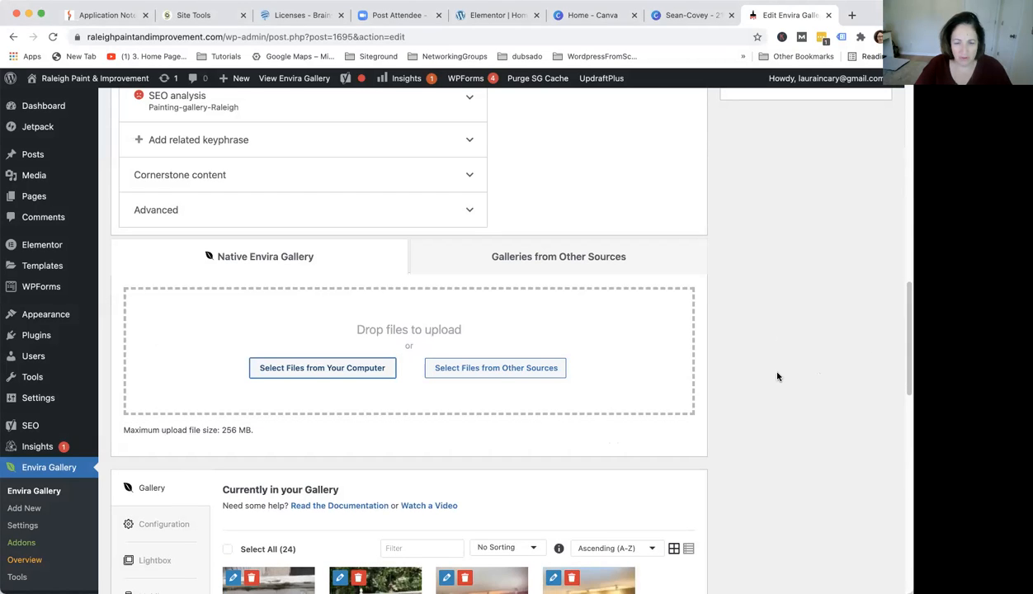
scroll(778, 377, down, 10)
scroll(777, 377, up, 5)
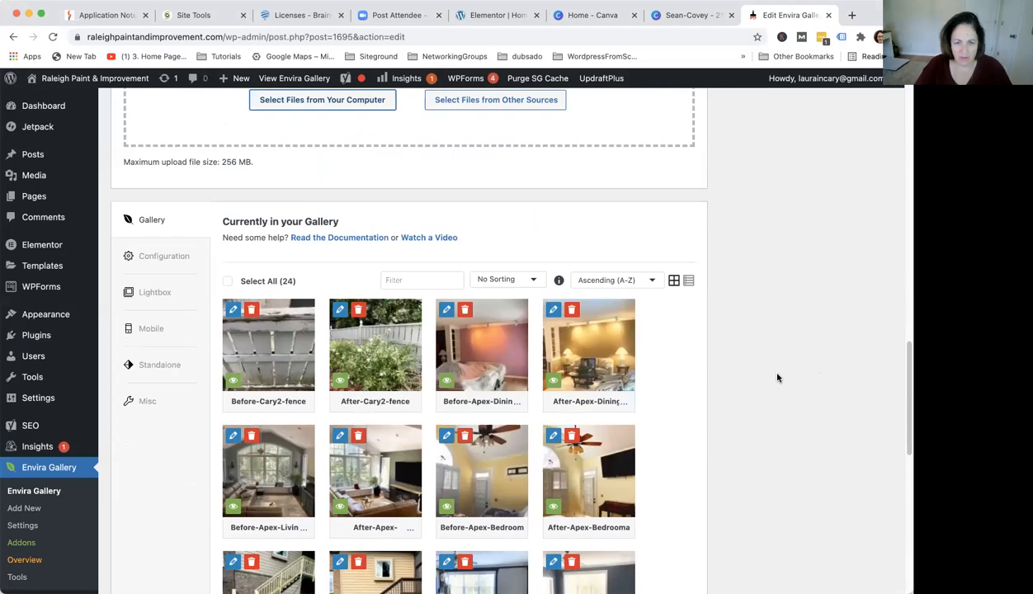
scroll(778, 377, down, 8)
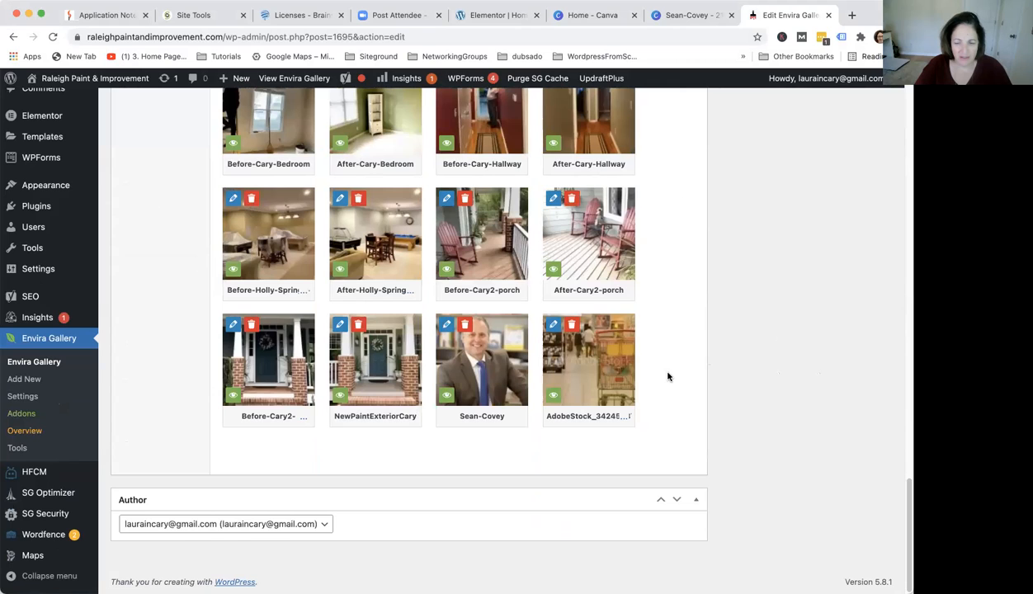
click(576, 402)
scroll(722, 387, up, 10)
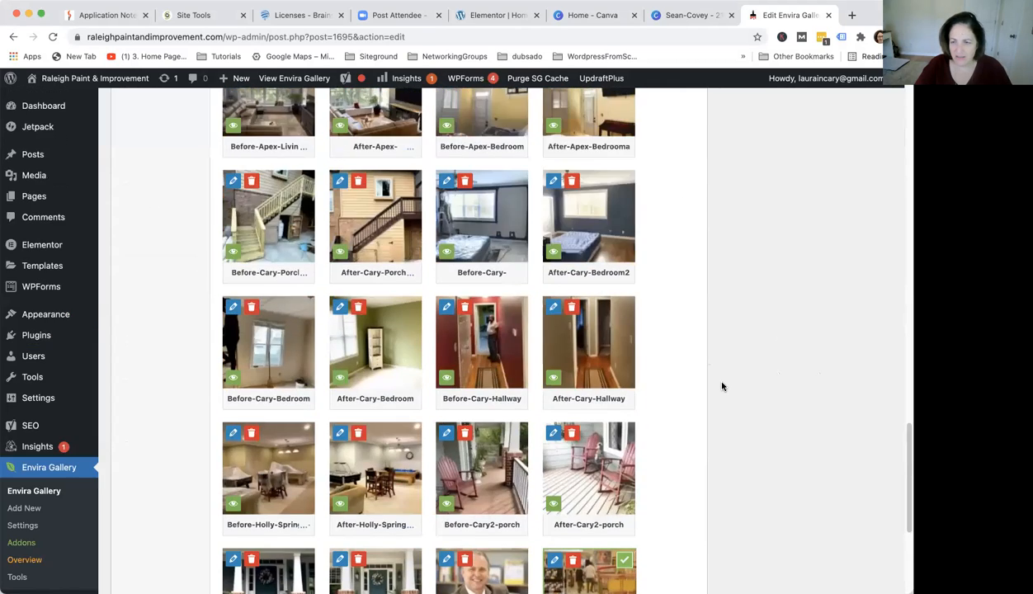
scroll(723, 387, up, 5)
scroll(722, 386, down, 15)
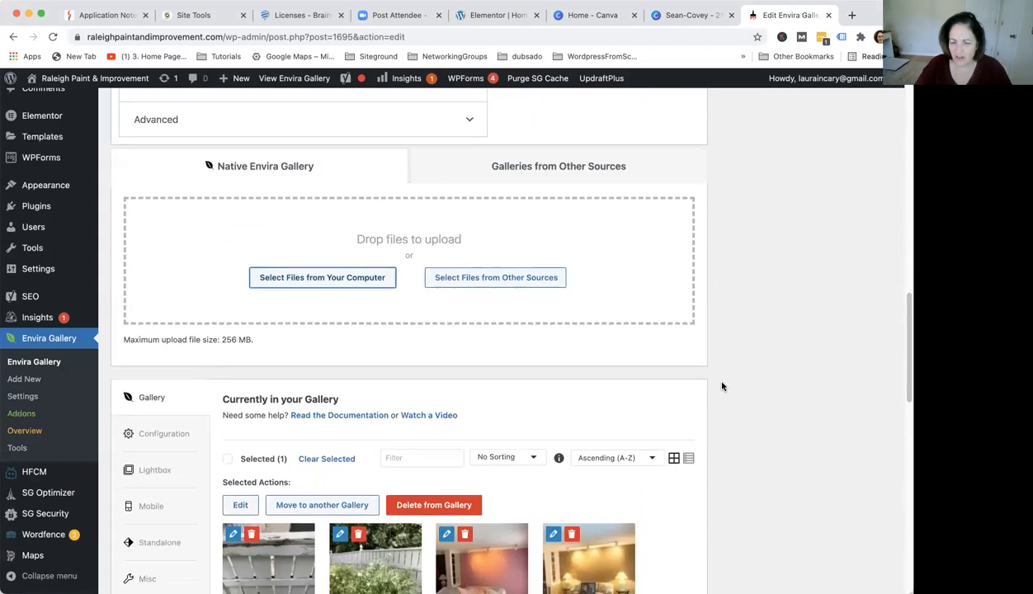
scroll(722, 387, down, 3)
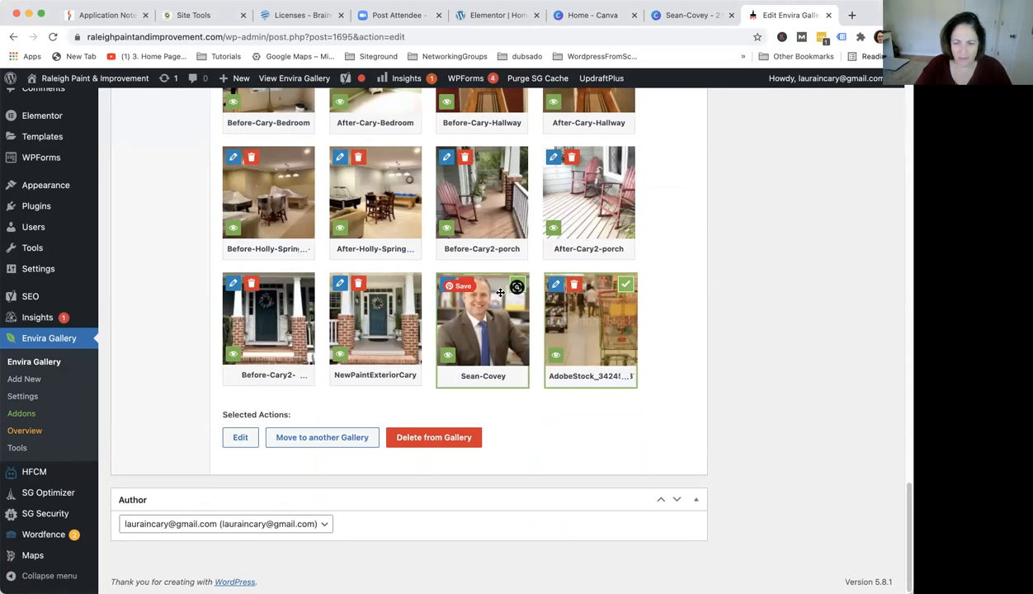
click(593, 373)
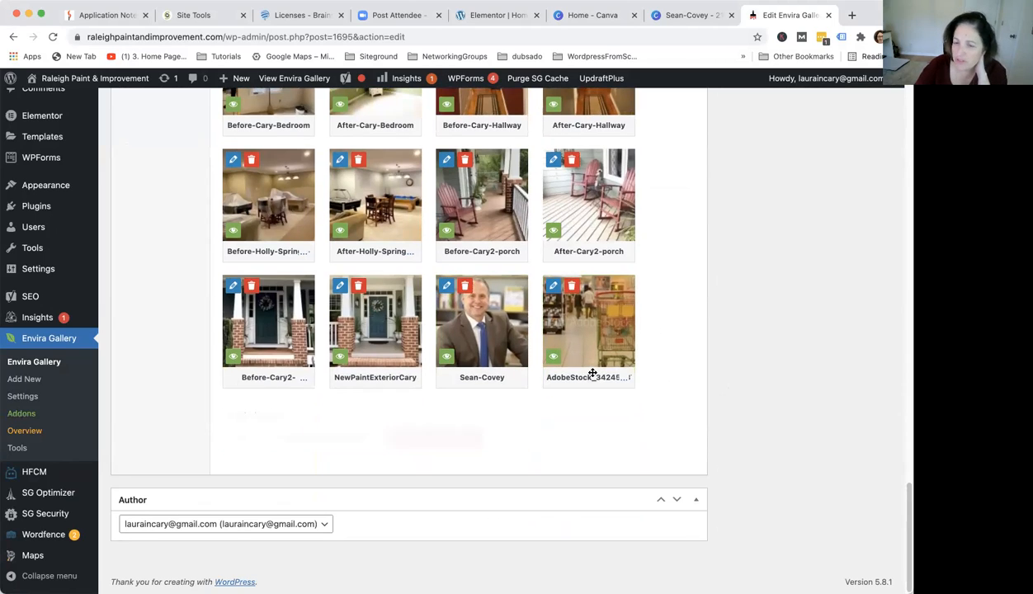
click(494, 363)
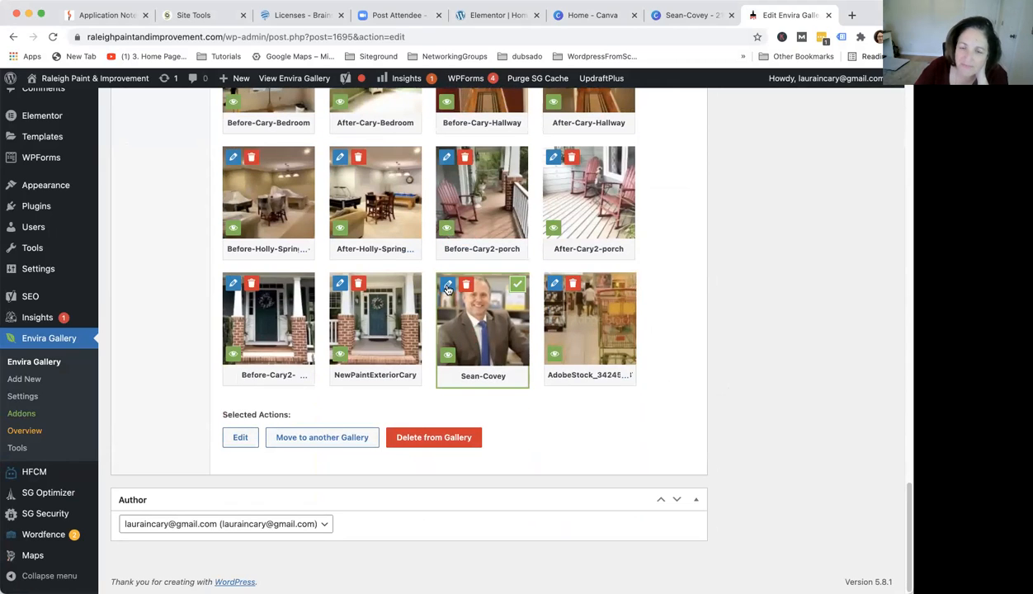
click(448, 285)
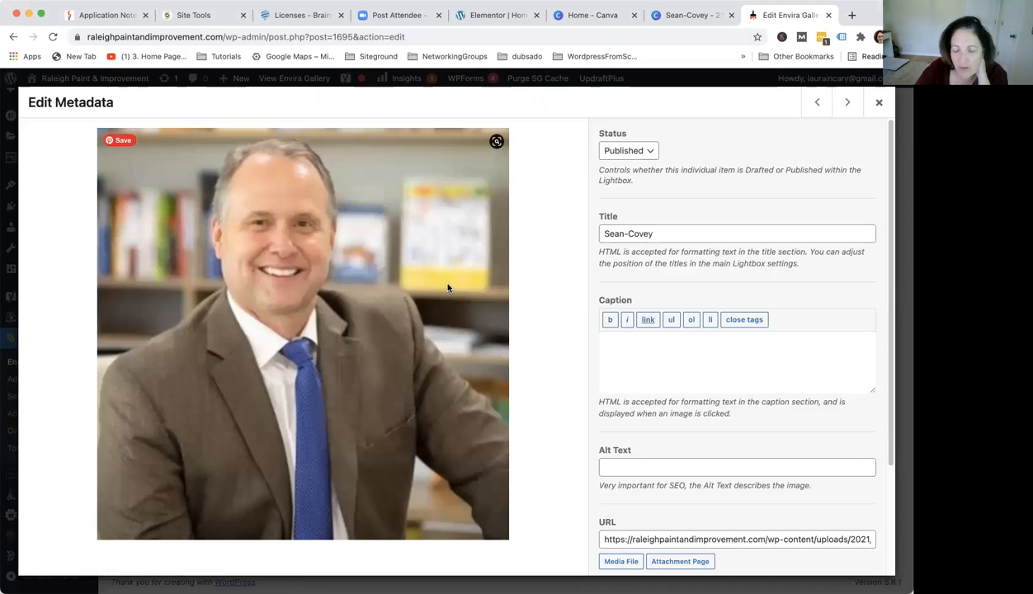
scroll(745, 396, down, 3)
scroll(641, 428, down, 1)
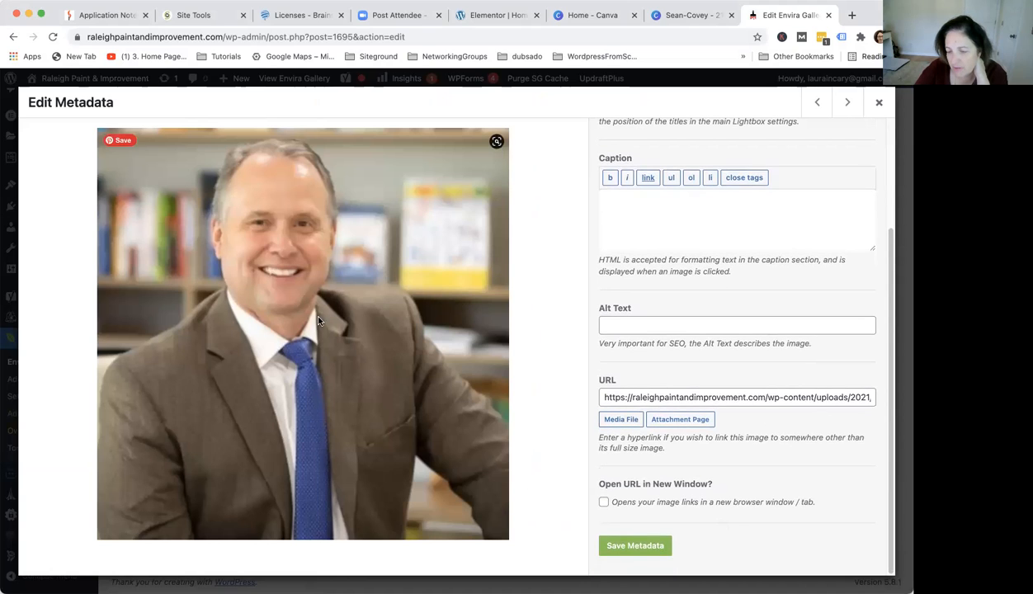
scroll(808, 350, up, 4)
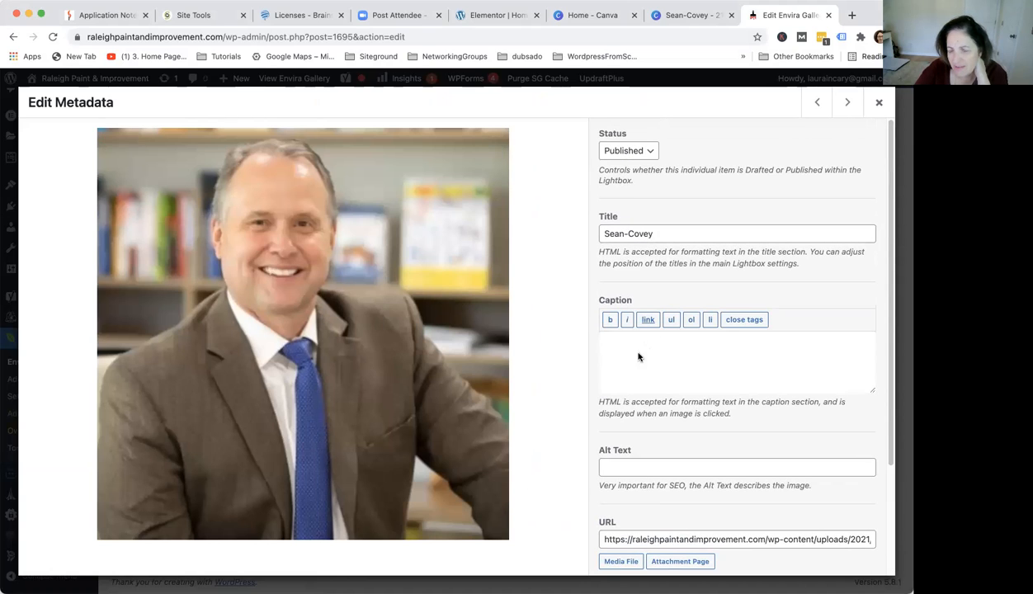
click(634, 354)
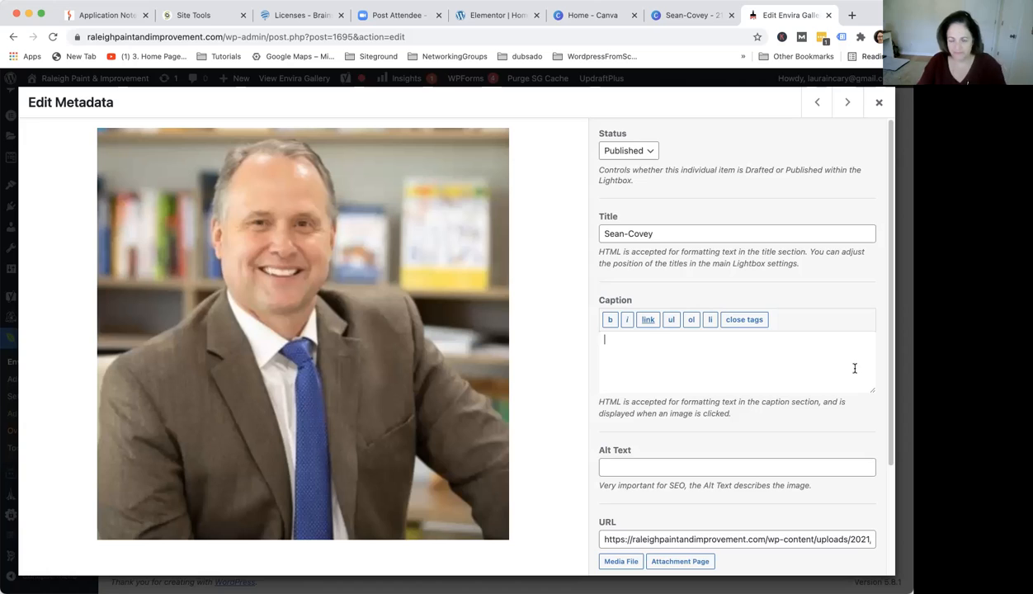
text(Sea)
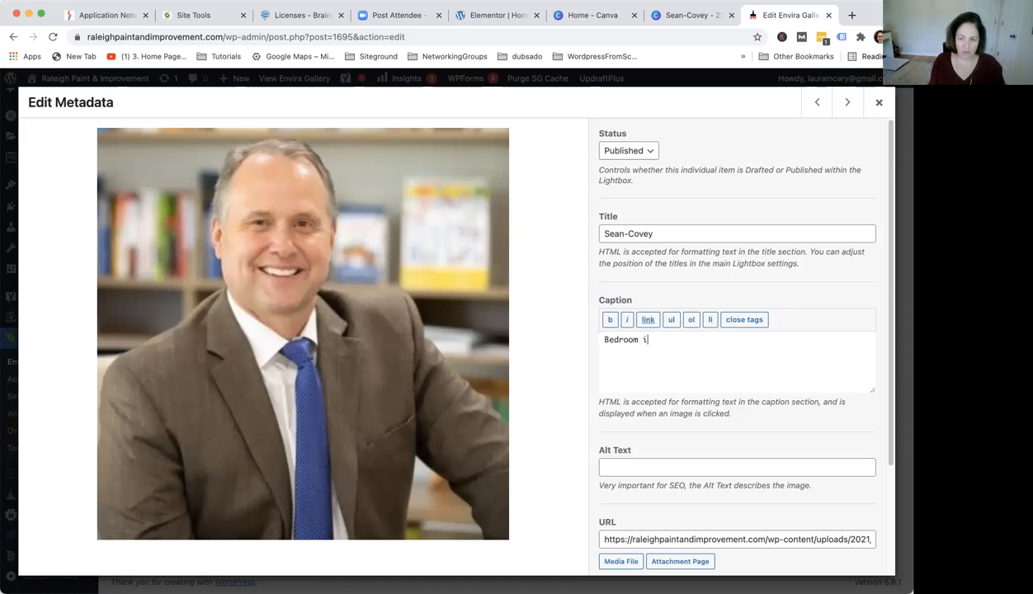
text(ary, NC)
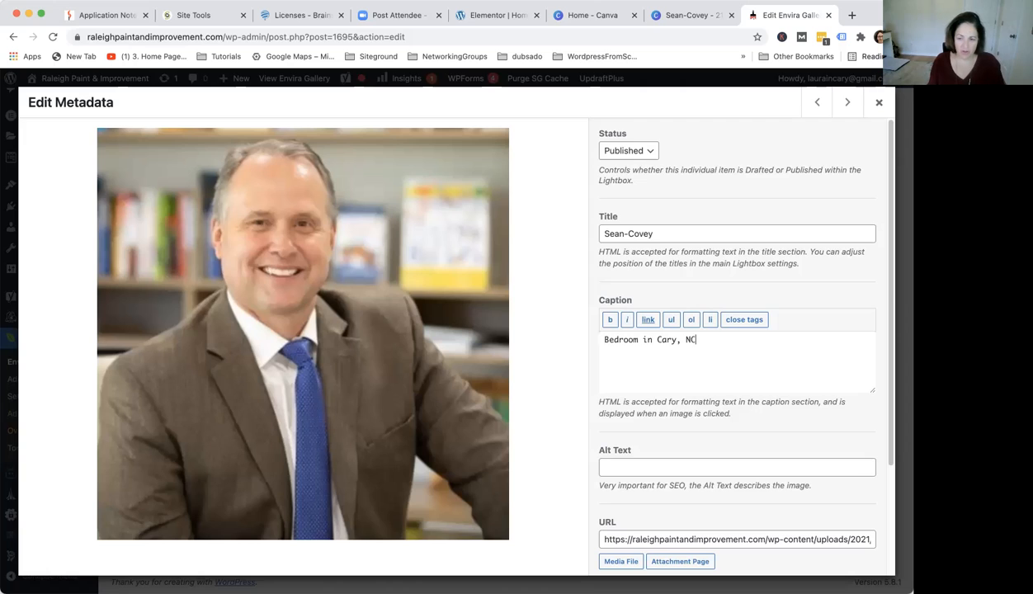
text( painted Dove White)
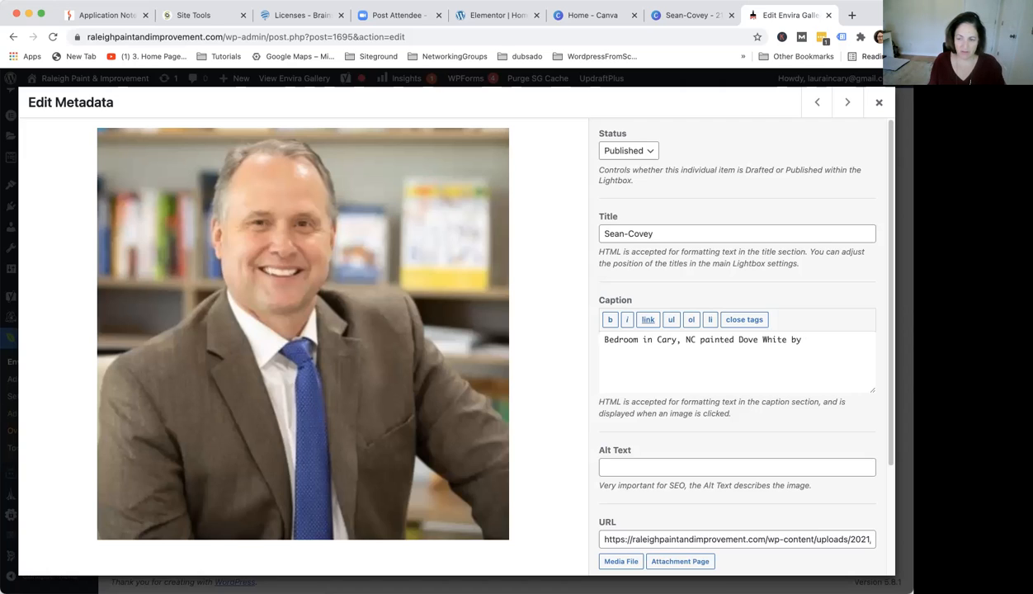
text(by Raleigh Paint)
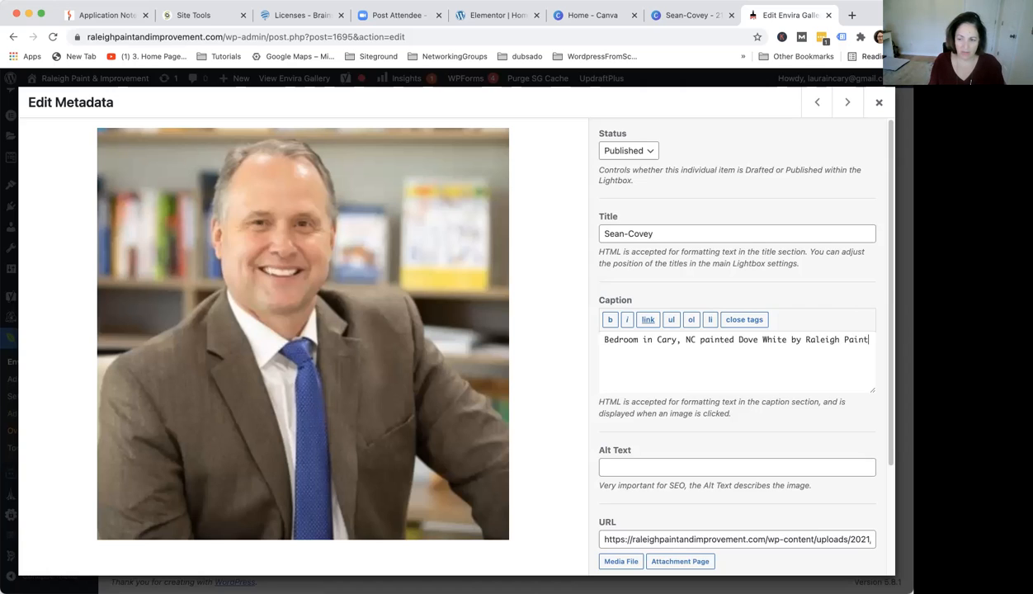
text( and Improvement.)
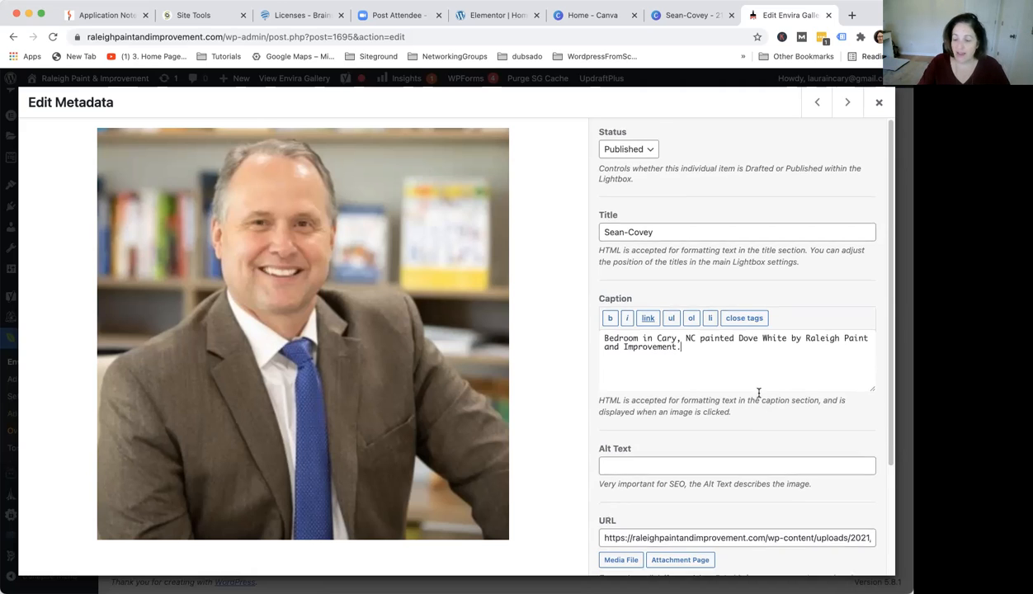
scroll(759, 395, down, 4)
click(630, 545)
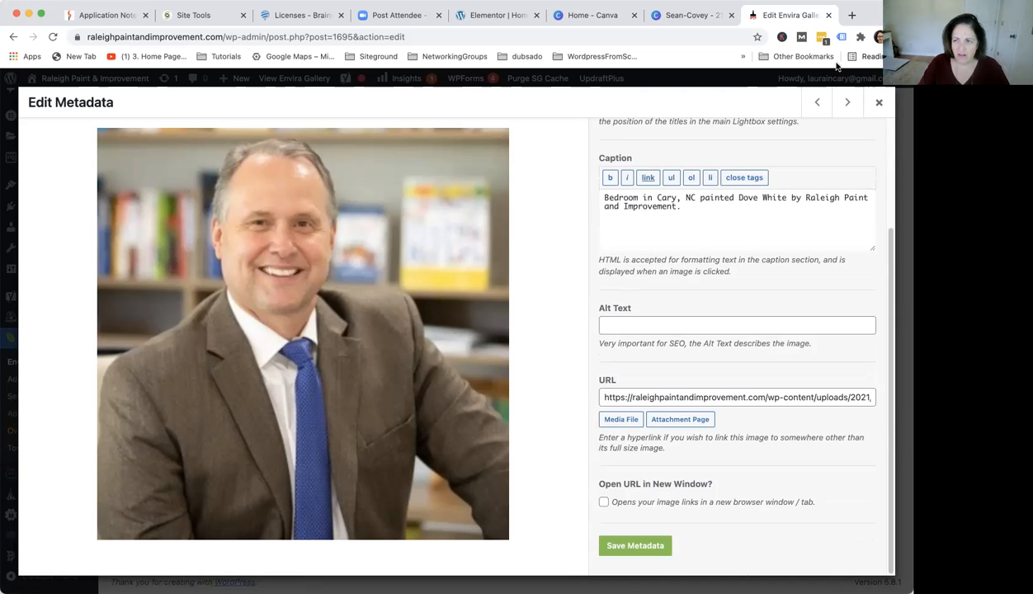
click(880, 104)
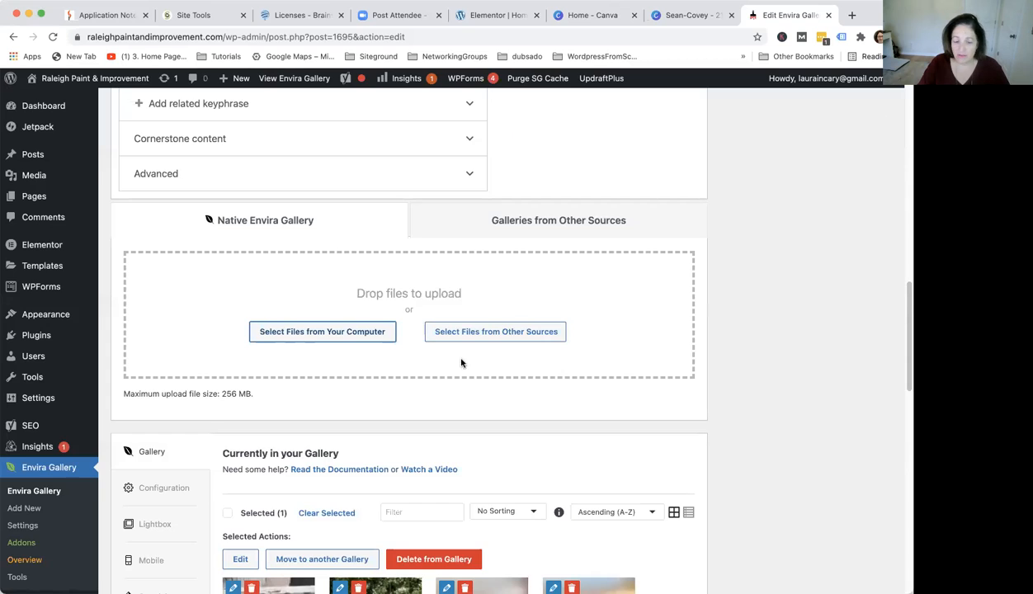
Update the Painting Gallery to save the changes
scroll(461, 362, down, 5)
scroll(653, 400, down, 10)
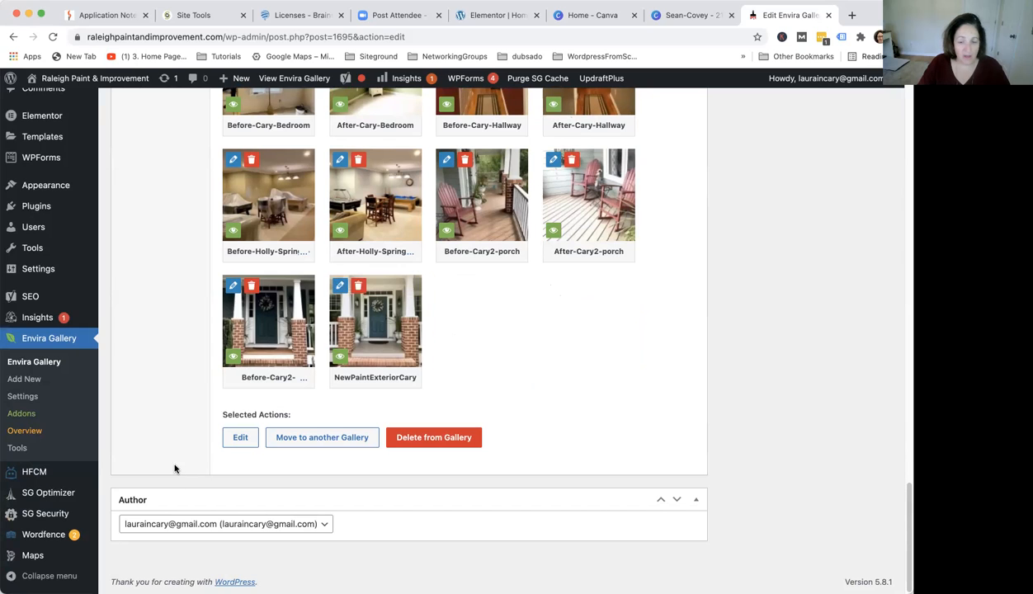
scroll(738, 457, up, 20)
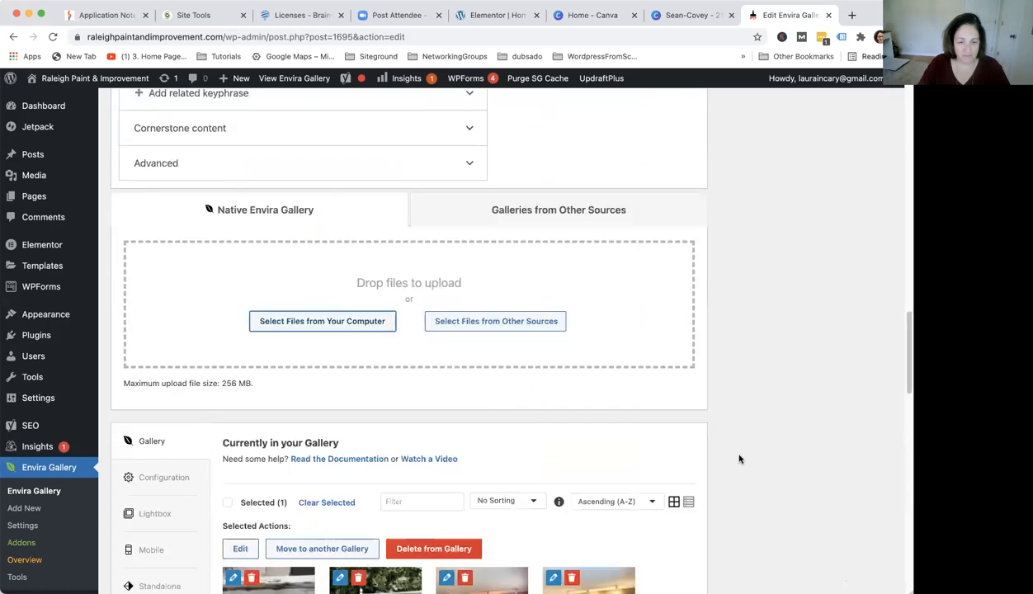
click(864, 331)
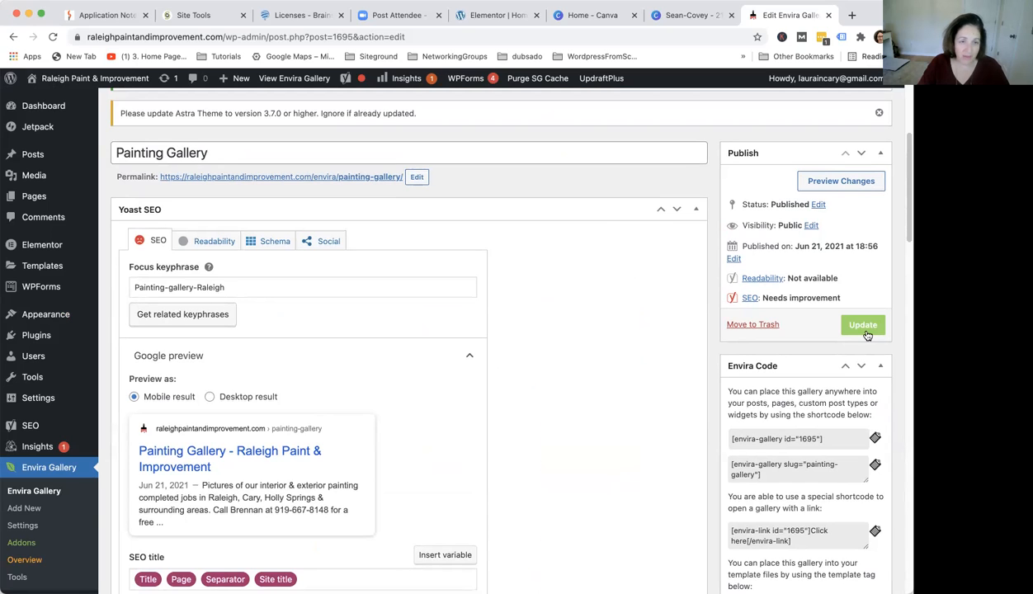
scroll(557, 405, up, 4)
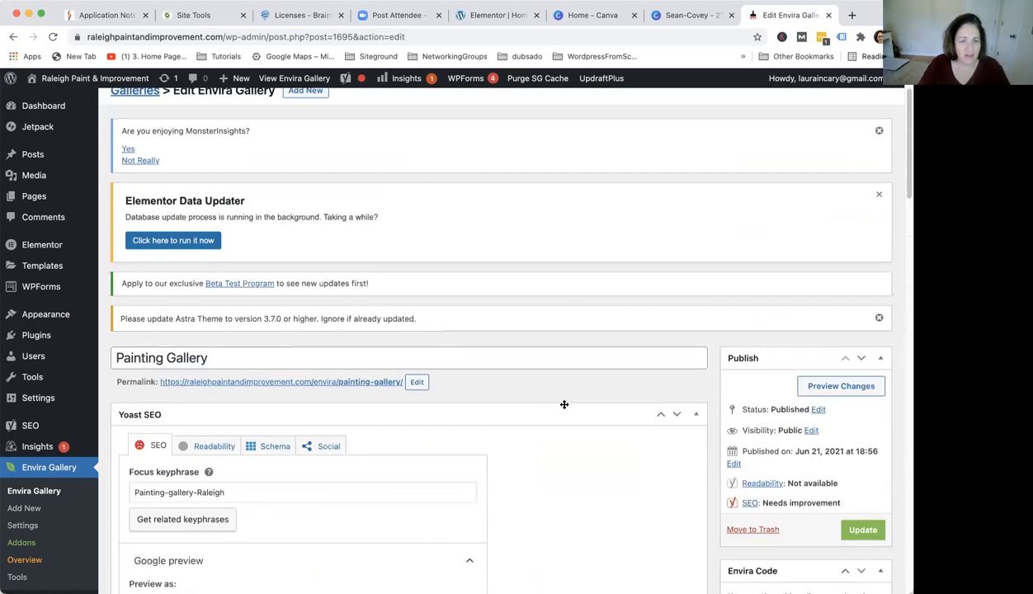
scroll(568, 410, down, 5)
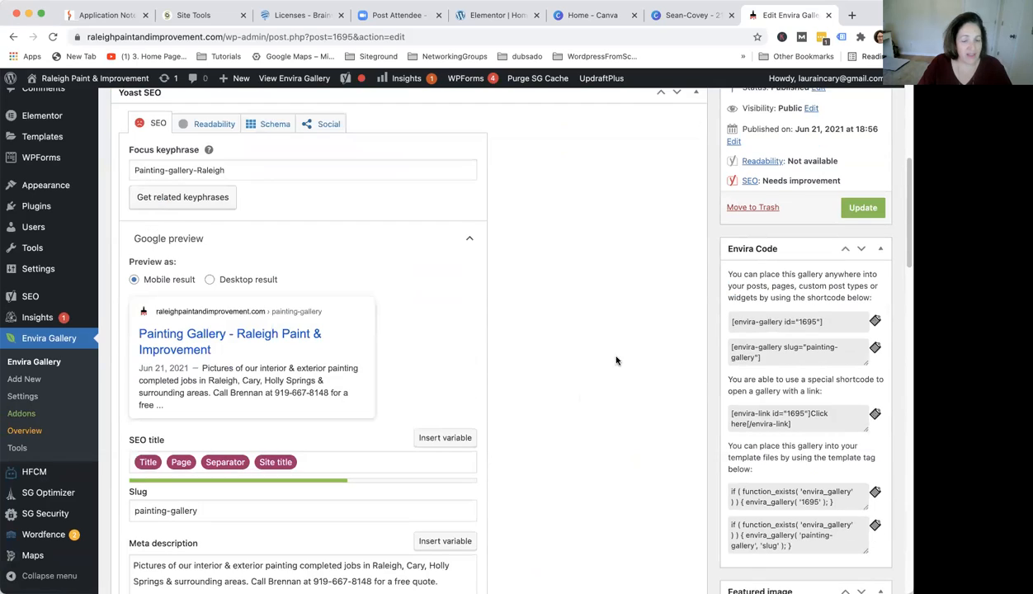